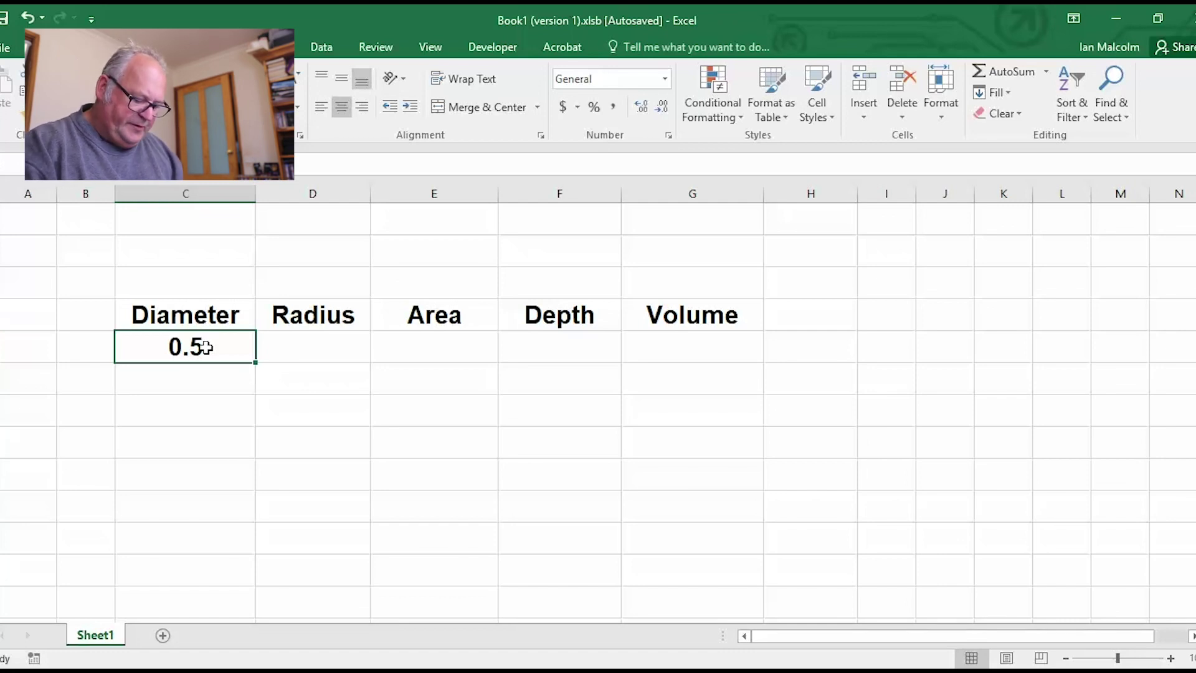
Enter a diameter of .45 in C5 and calculate the radius in D5 with the formula =c5/2.
{"action": "type", "text": ".45"}
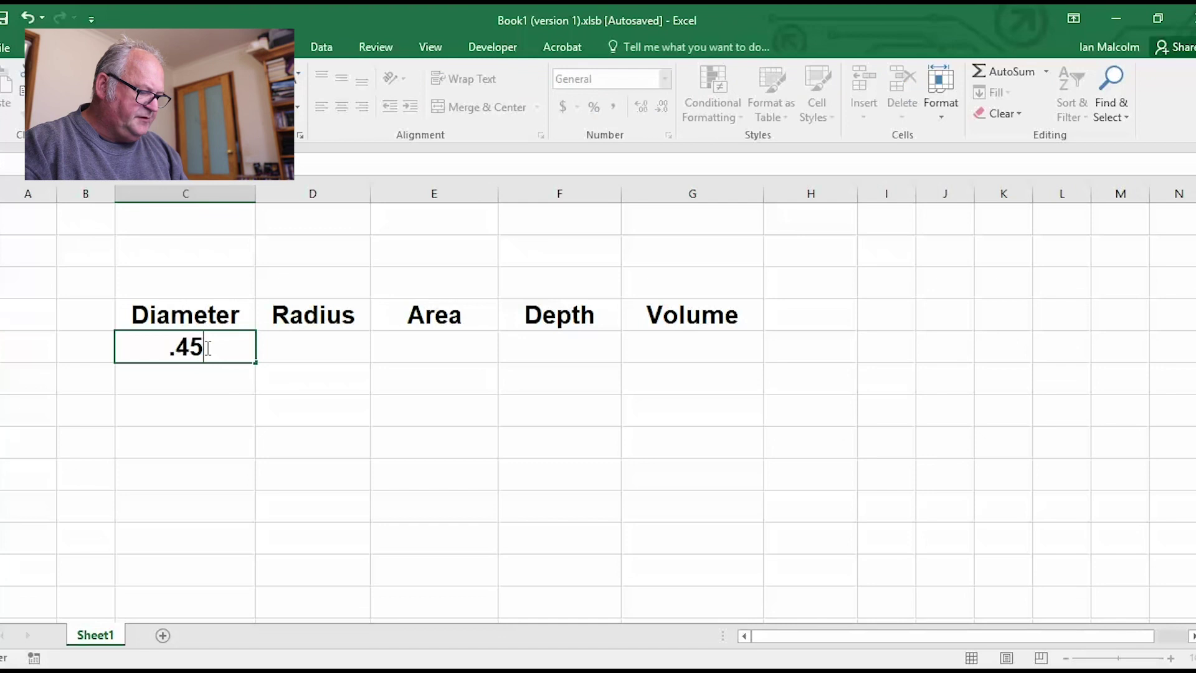
{"action": "left_click", "coordinate": [301, 348]}
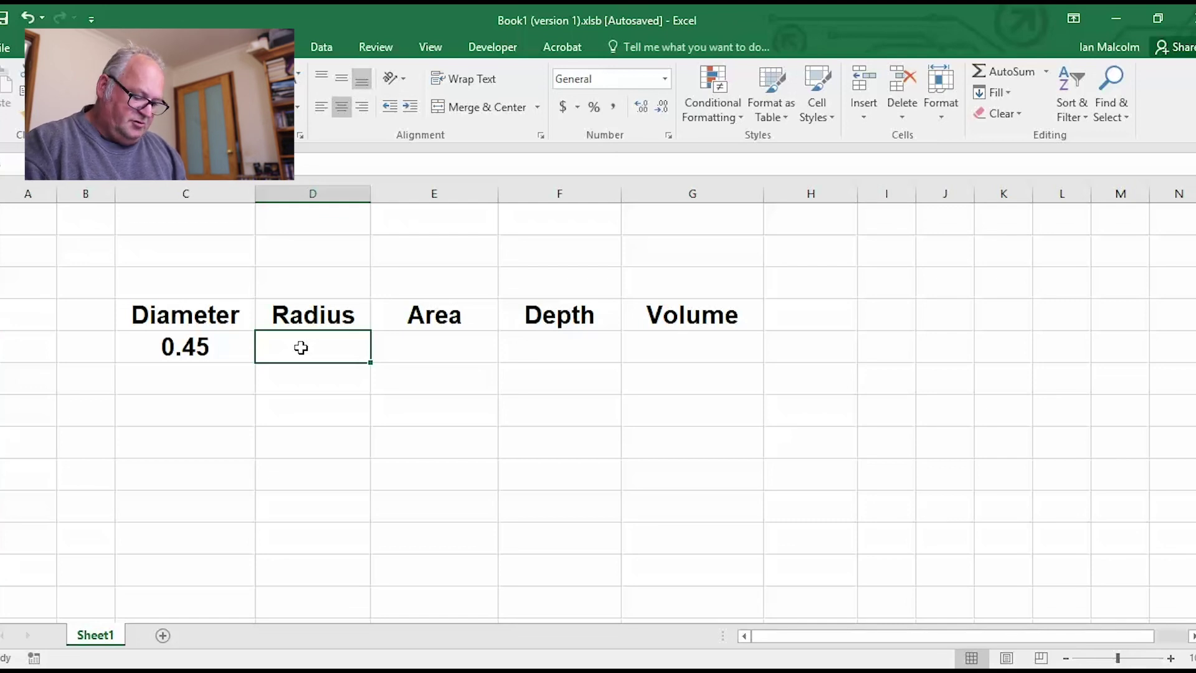
{"action": "type", "text": "="}
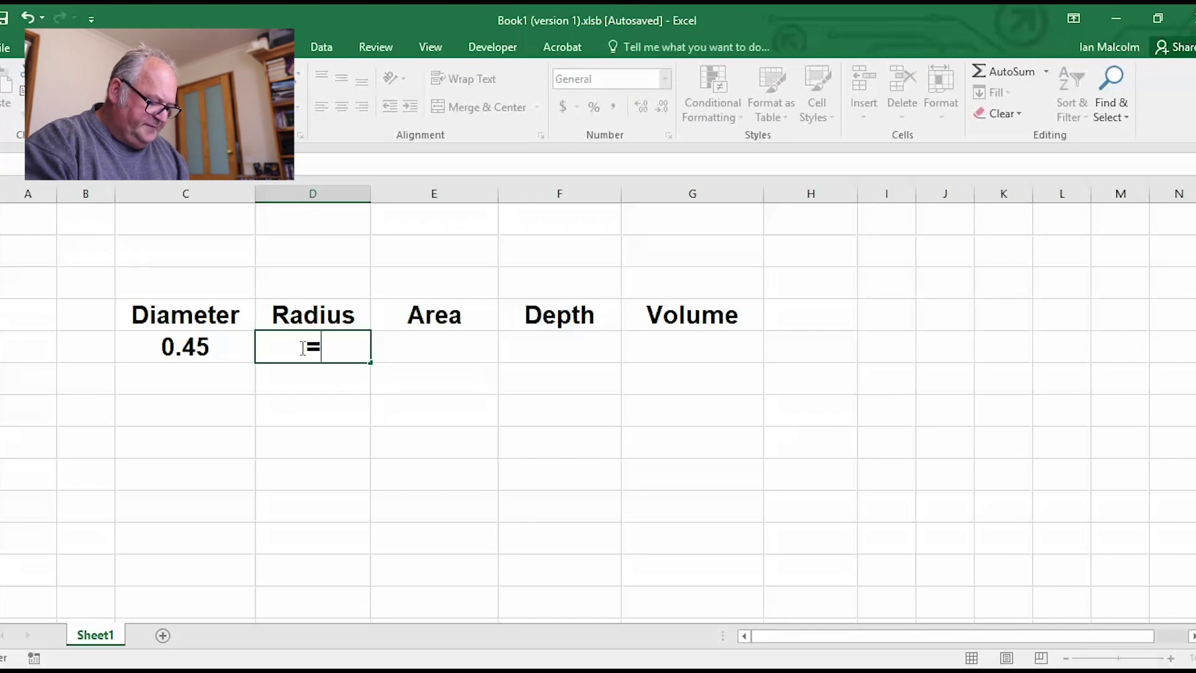
{"action": "type", "text": "c5"}
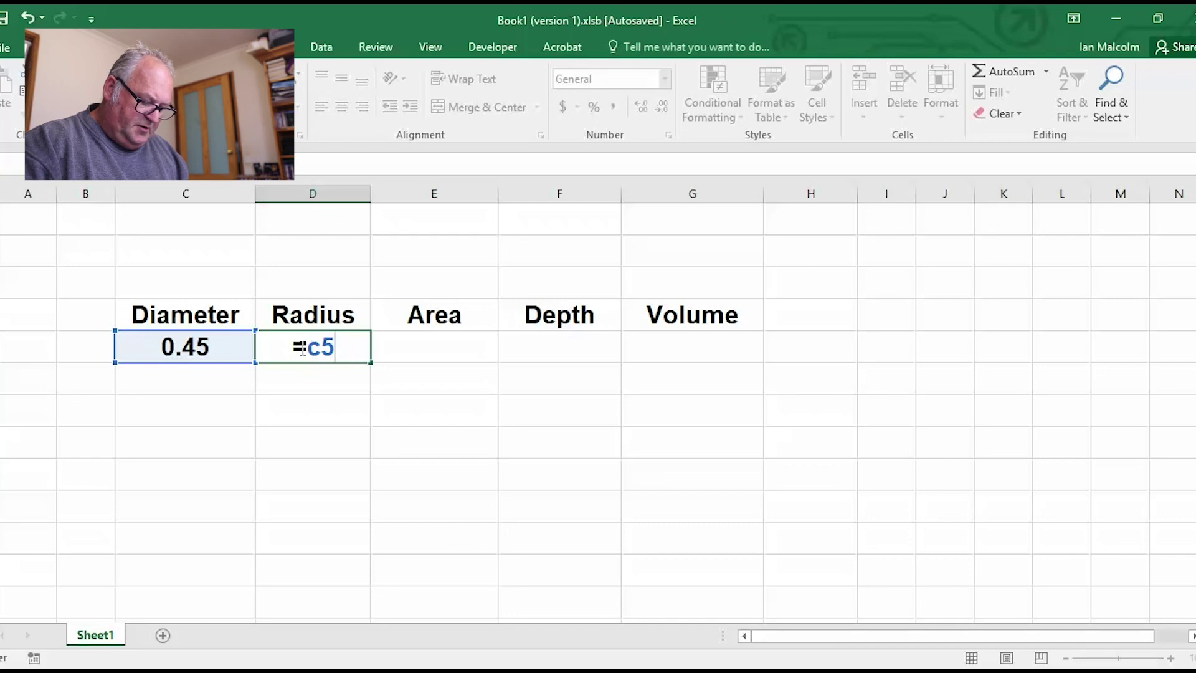
{"action": "type", "text": "/2"}
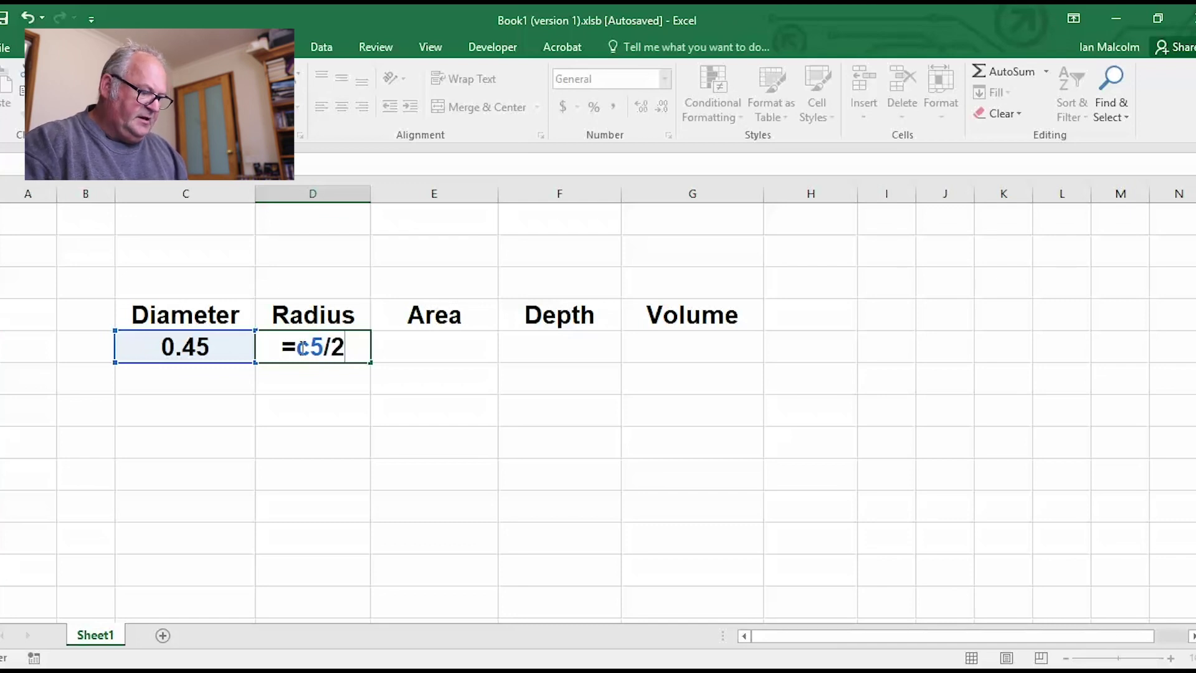
{"action": "key", "text": "Return"}
Calculate the circle's area in E5 with the formula =(d5^2)*pi().
{"action": "left_click", "coordinate": [425, 351]}
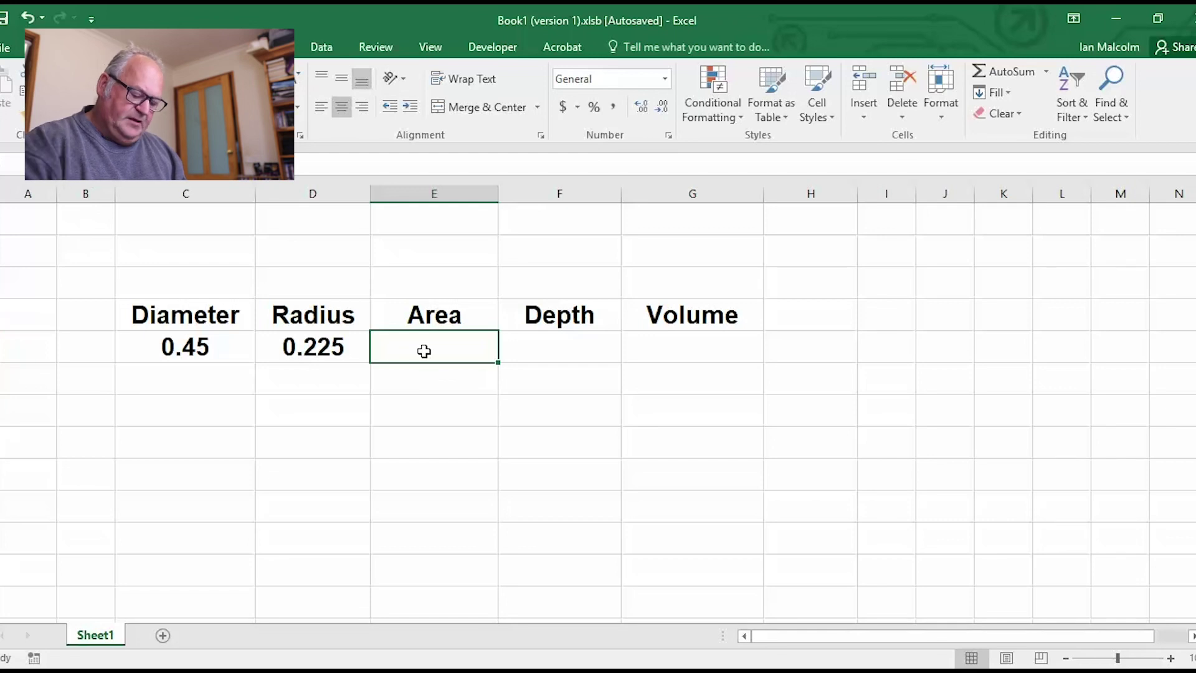
{"action": "type", "text": "="}
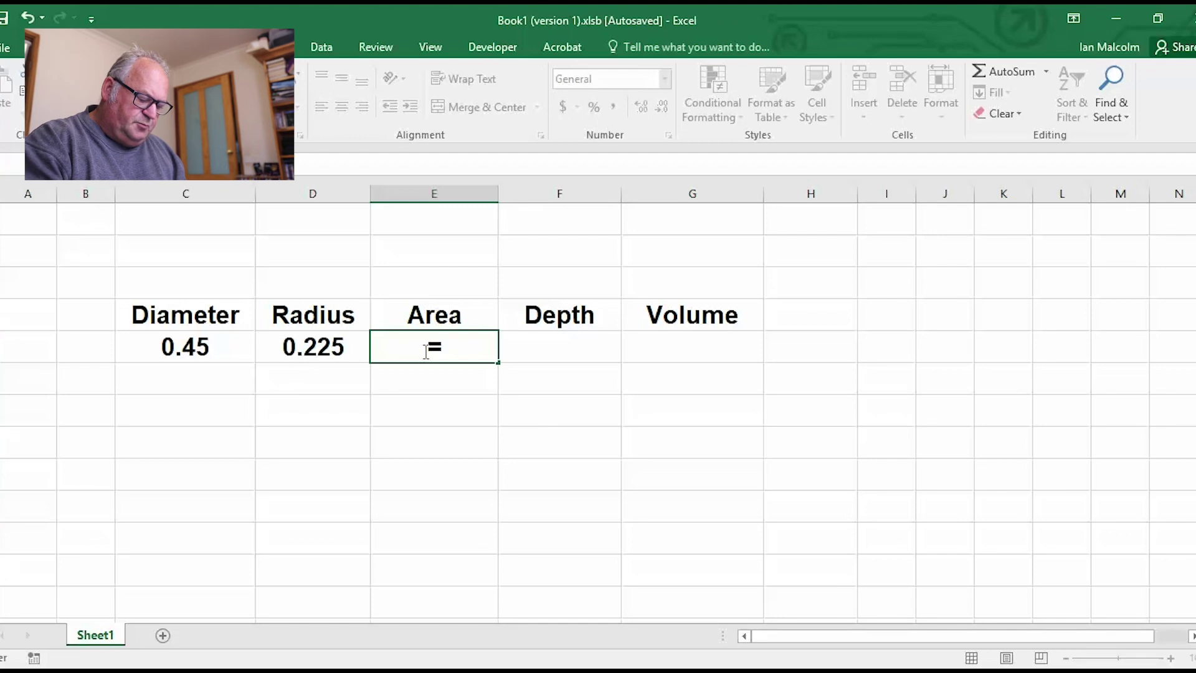
{"action": "type", "text": "("}
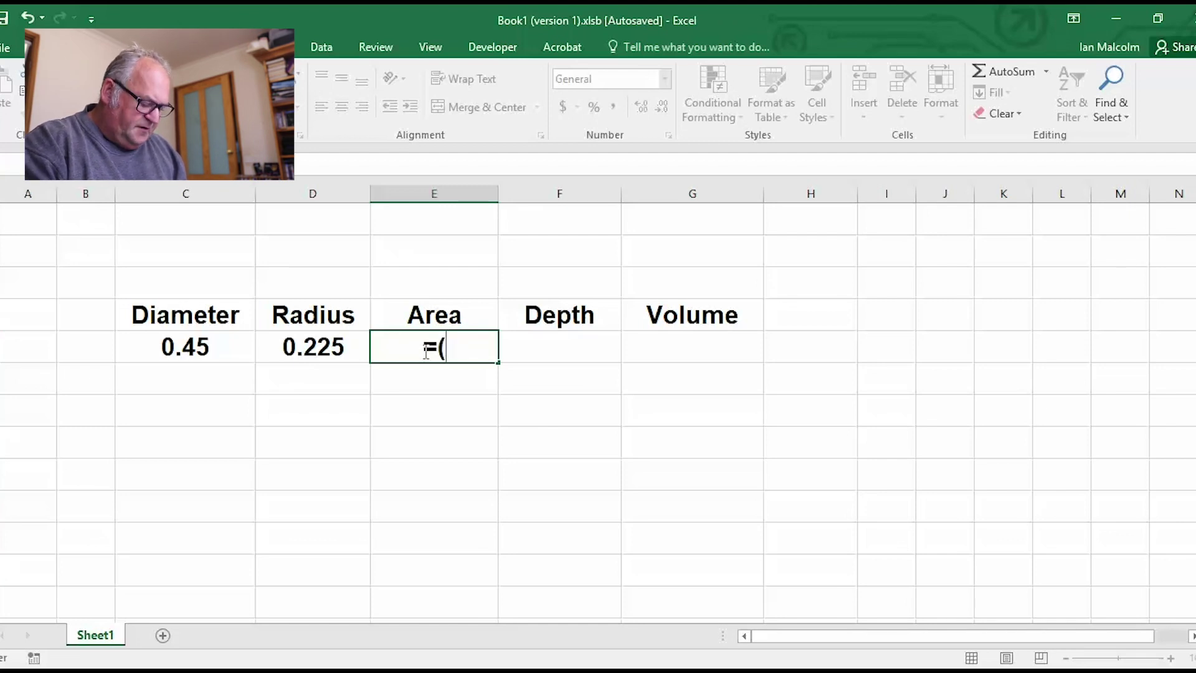
{"action": "type", "text": "d5"}
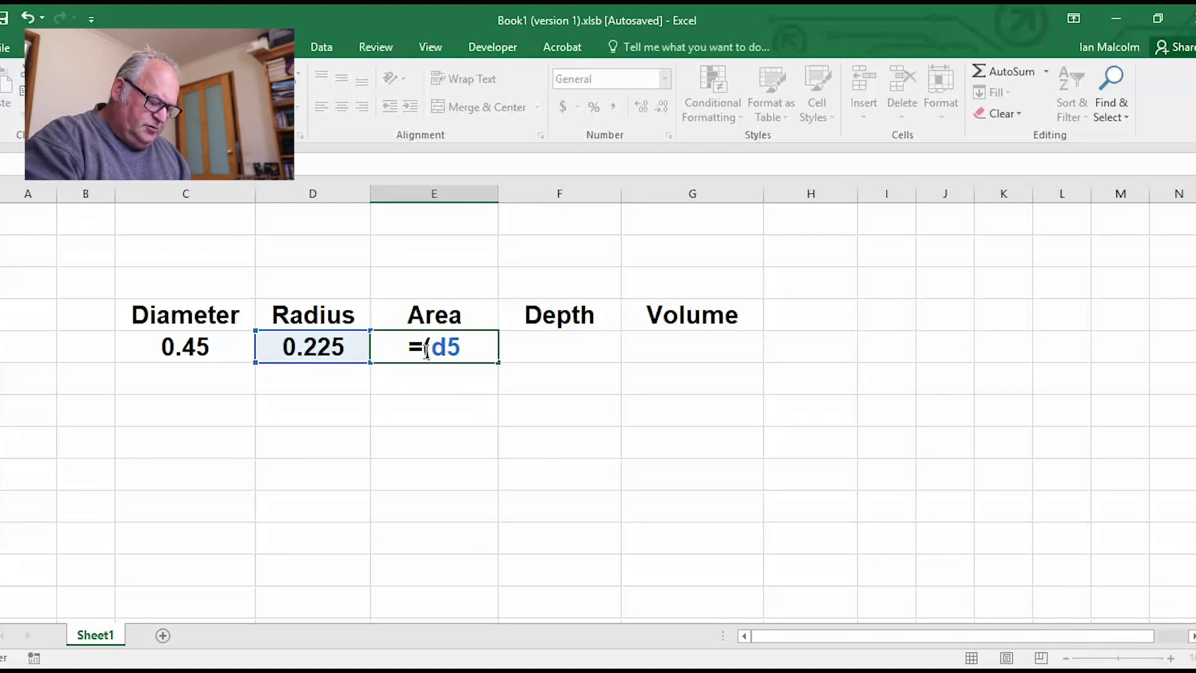
{"action": "type", "text": "^"}
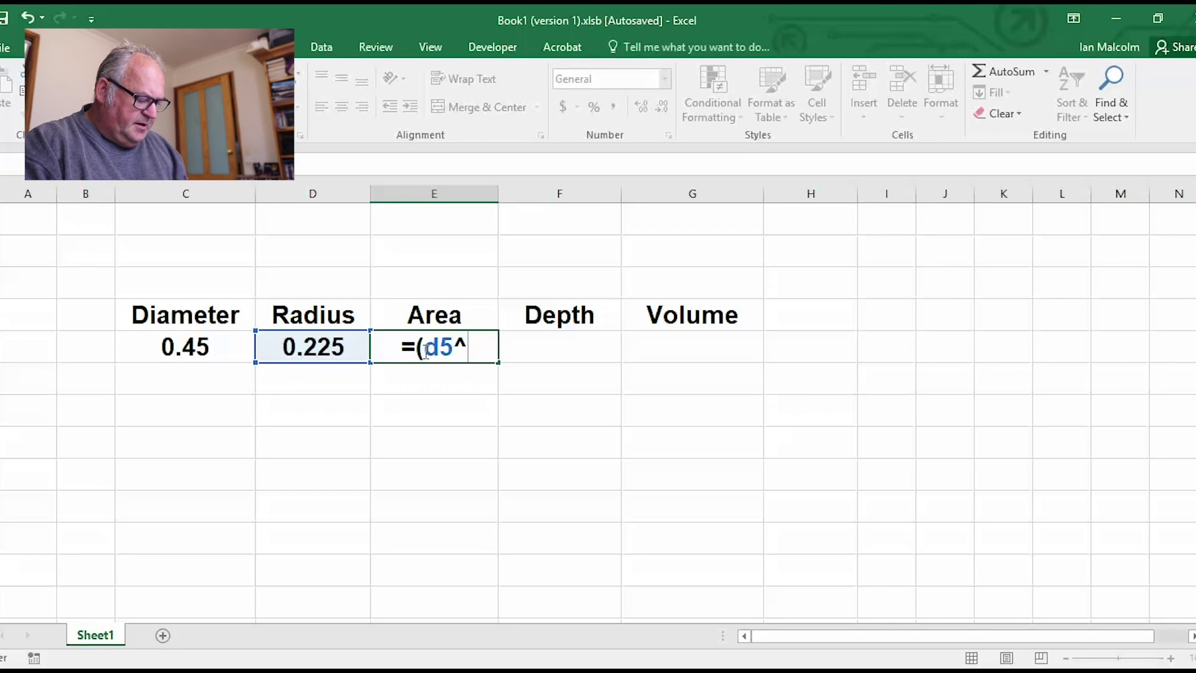
{"action": "type", "text": "2"}
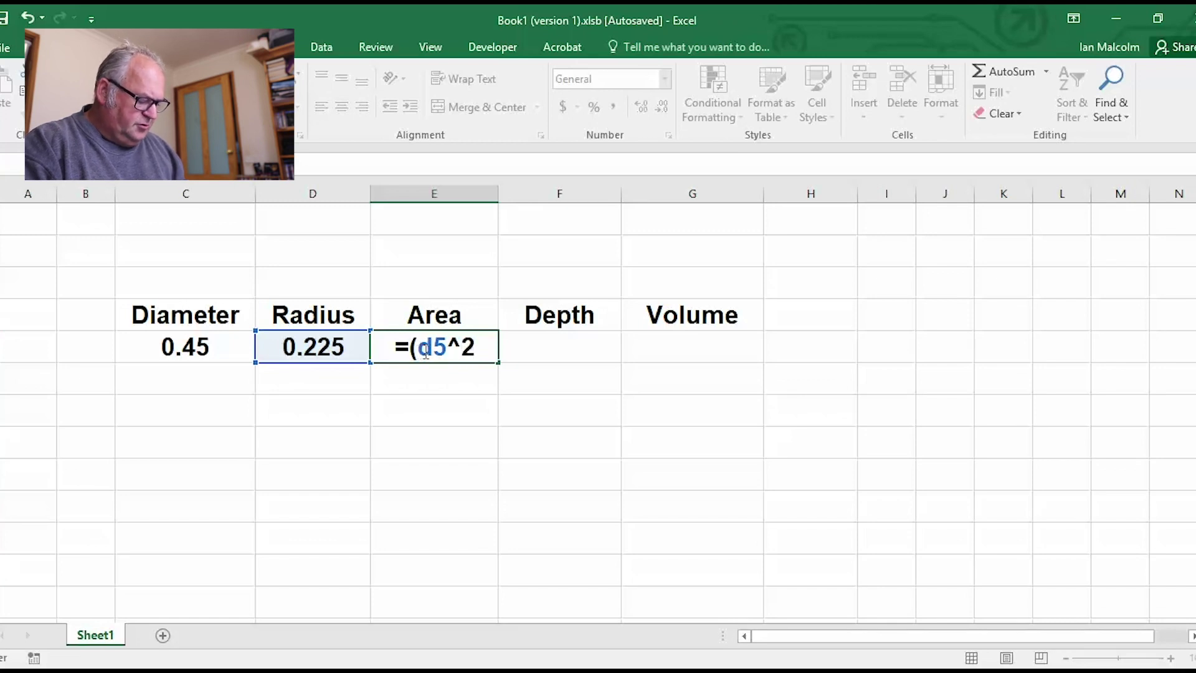
{"action": "type", "text": ")"}
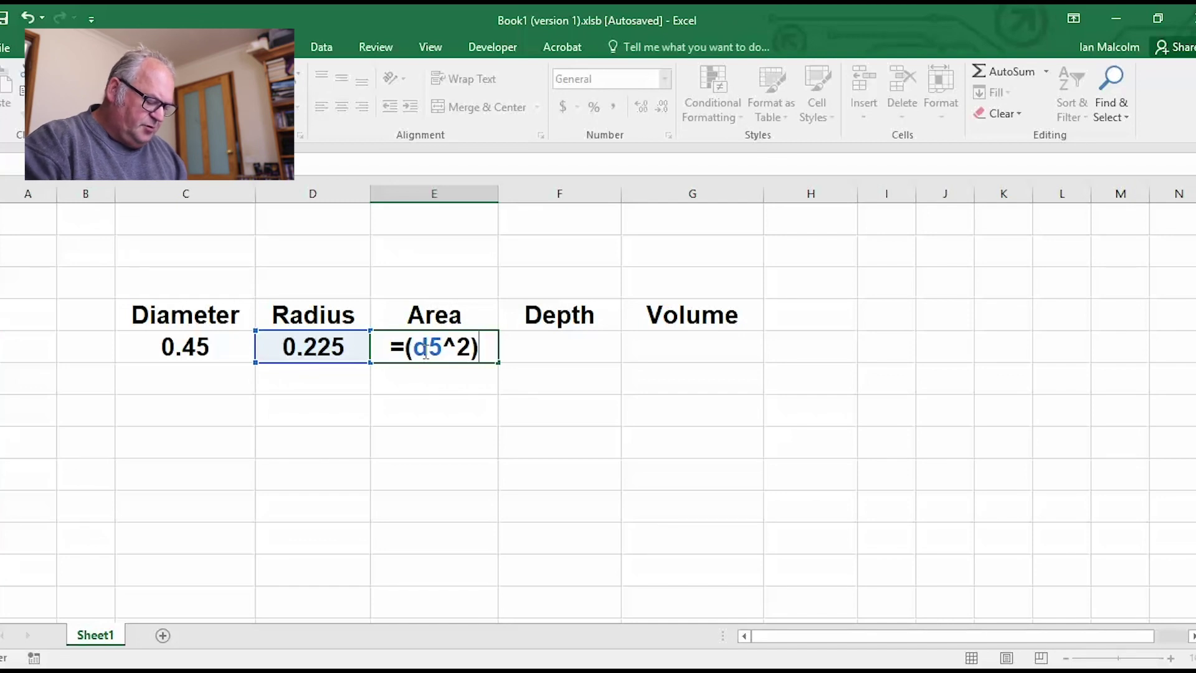
{"action": "type", "text": "*"}
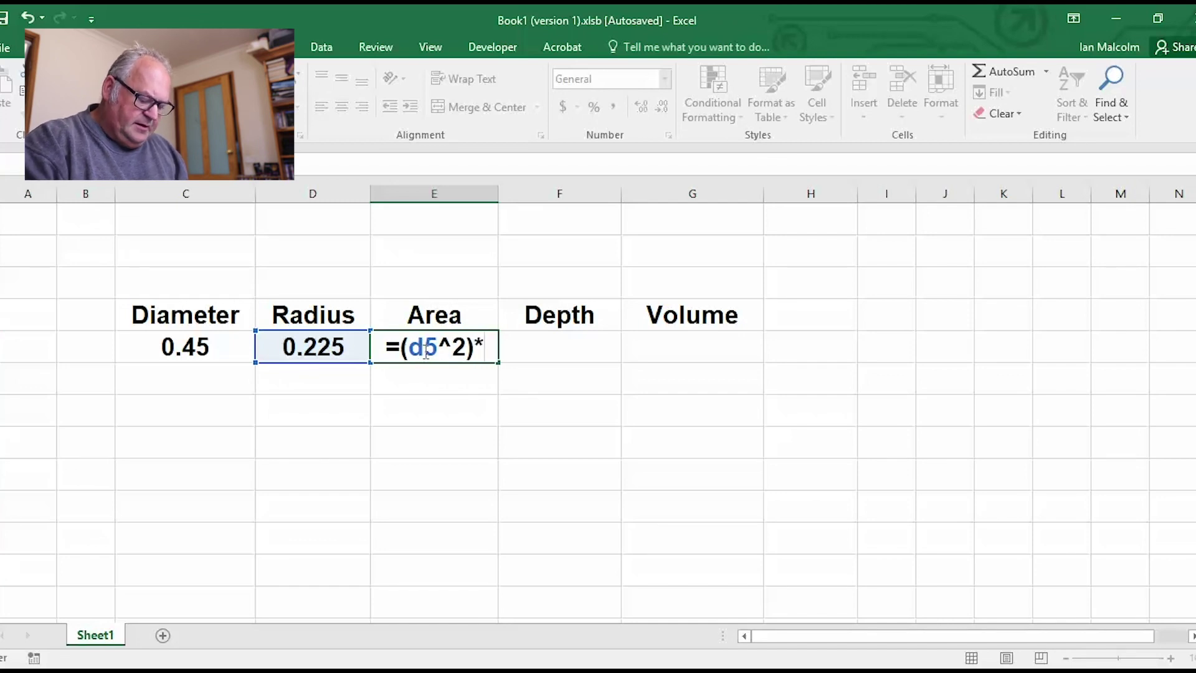
{"action": "type", "text": "pi"}
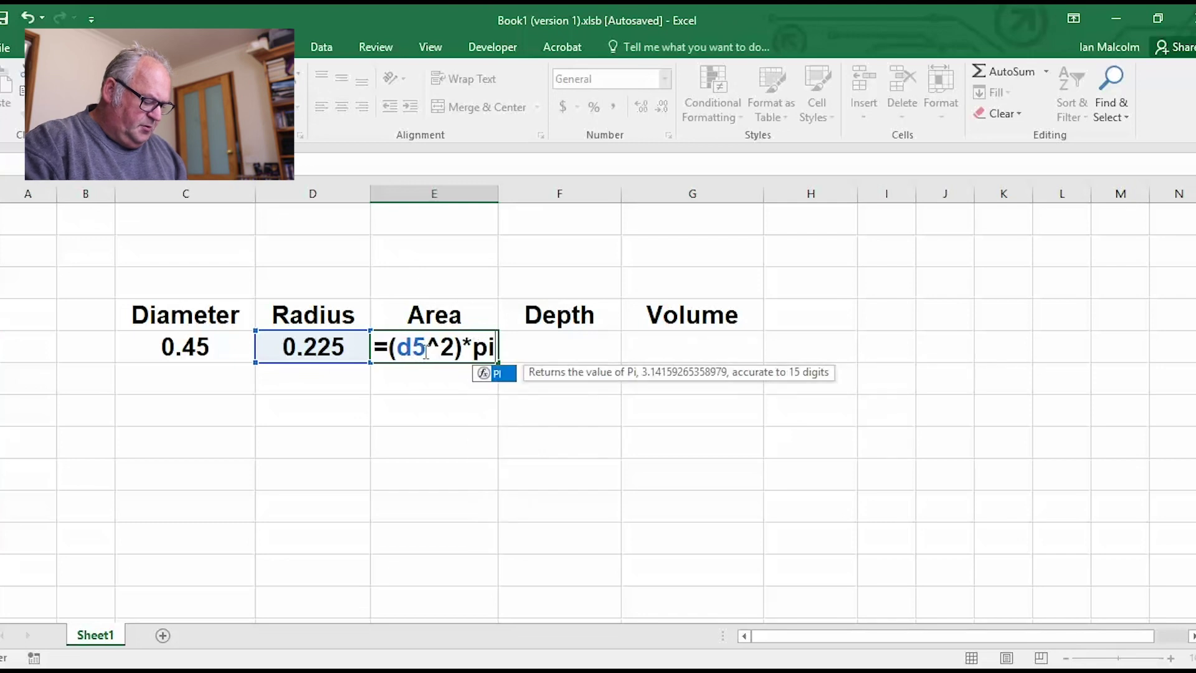
{"action": "type", "text": "()"}
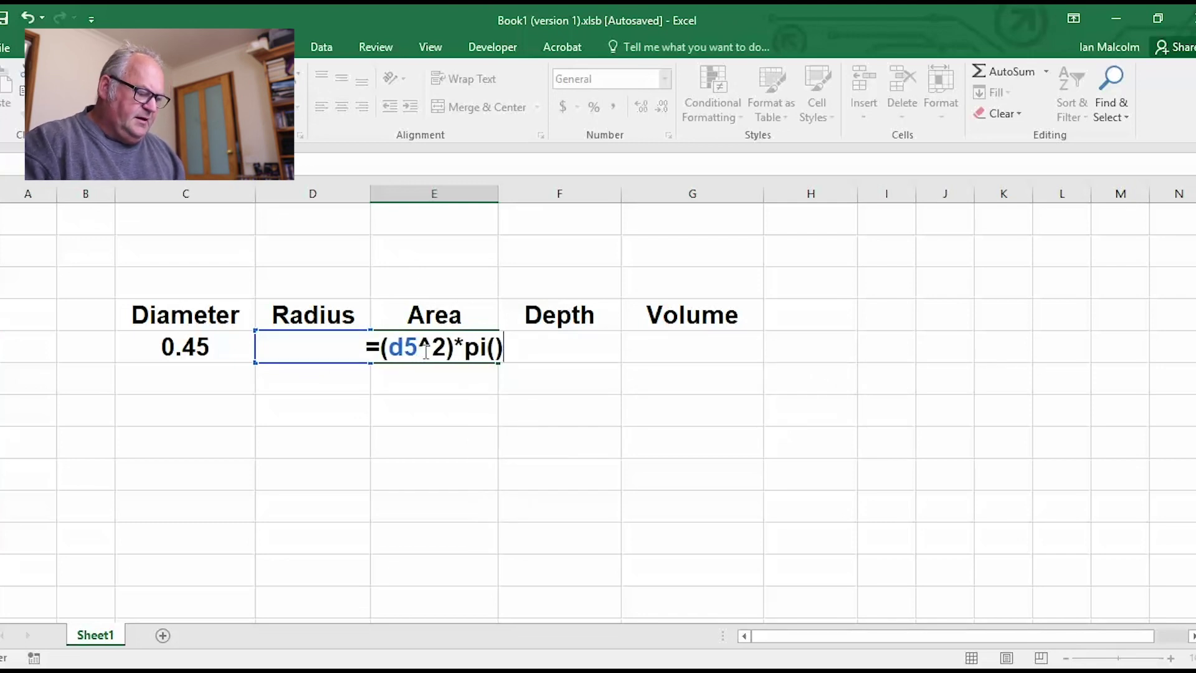
{"action": "key", "text": "Return"}
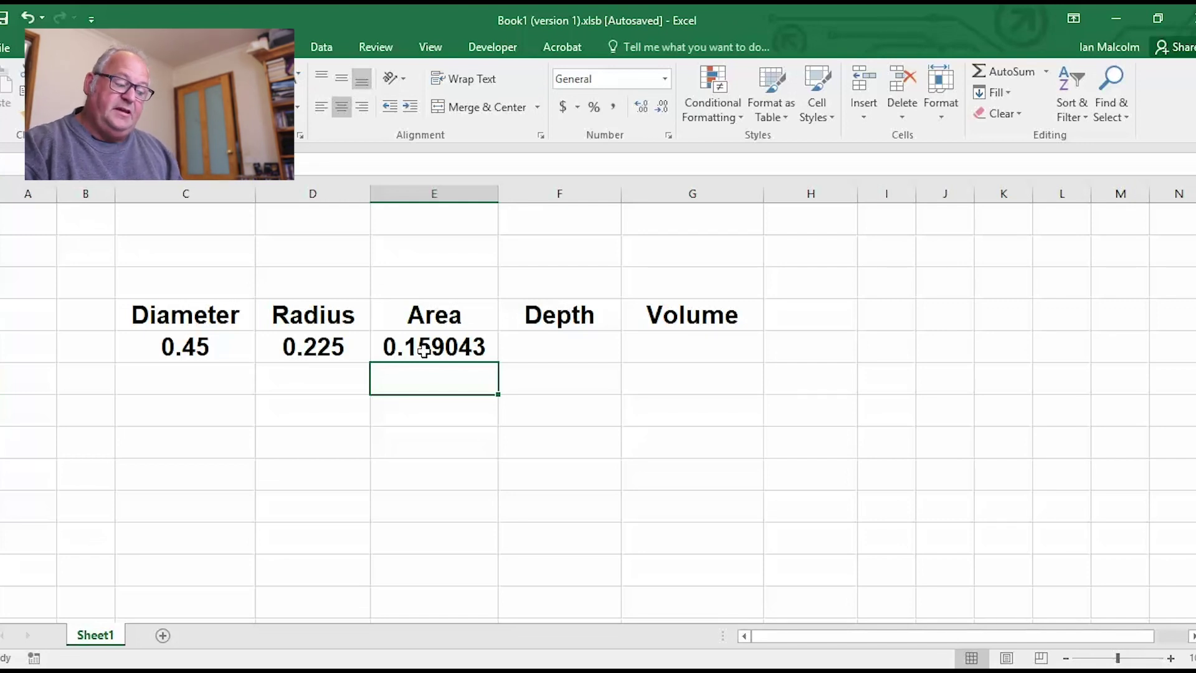
Enter a depth of .2 in F5 and calculate the volume in G5 with the formula =e5*f5.
{"action": "left_click", "coordinate": [557, 350]}
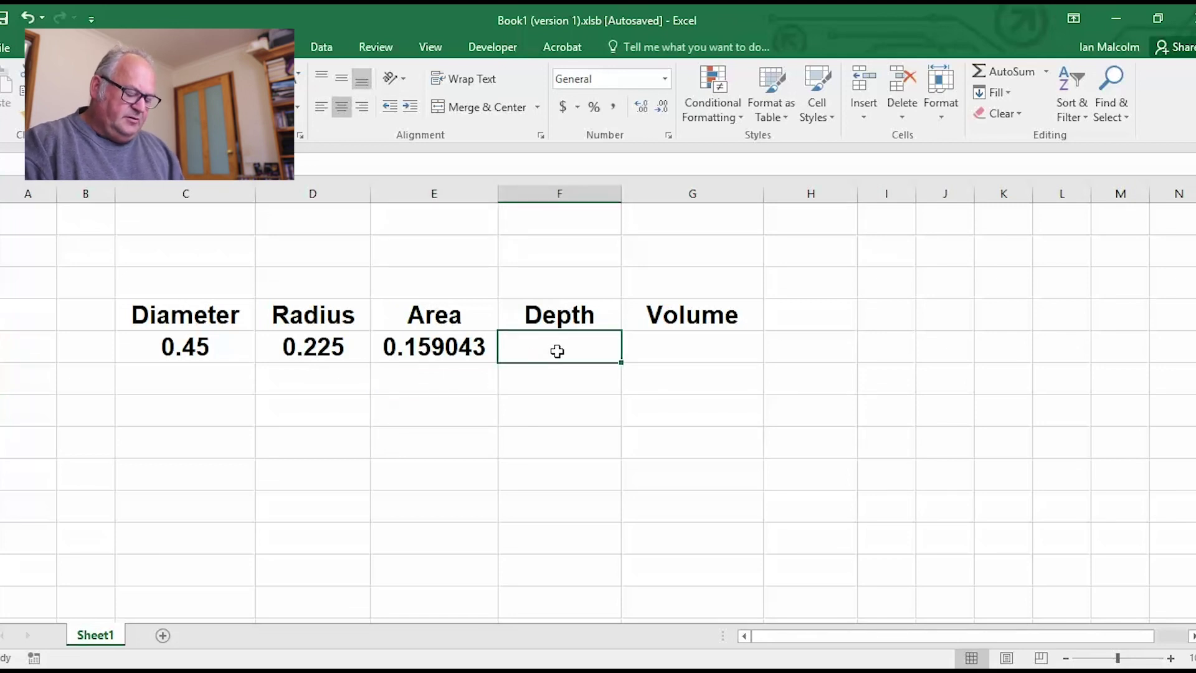
{"action": "type", "text": ".2"}
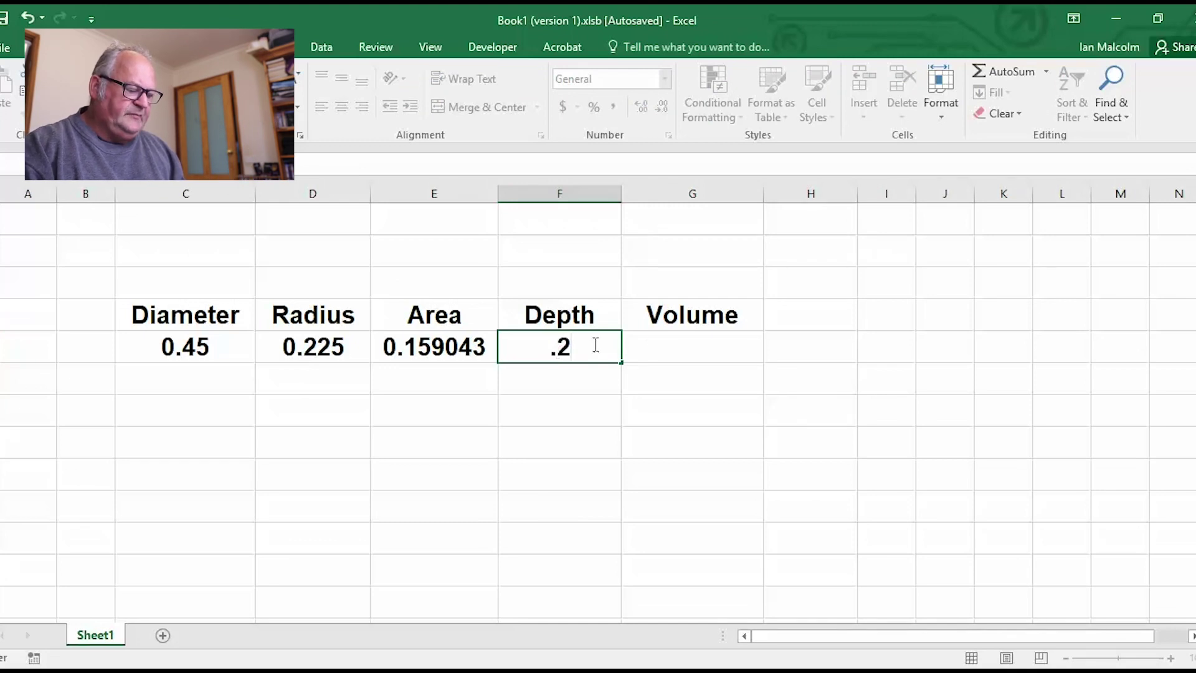
{"action": "left_click", "coordinate": [678, 352]}
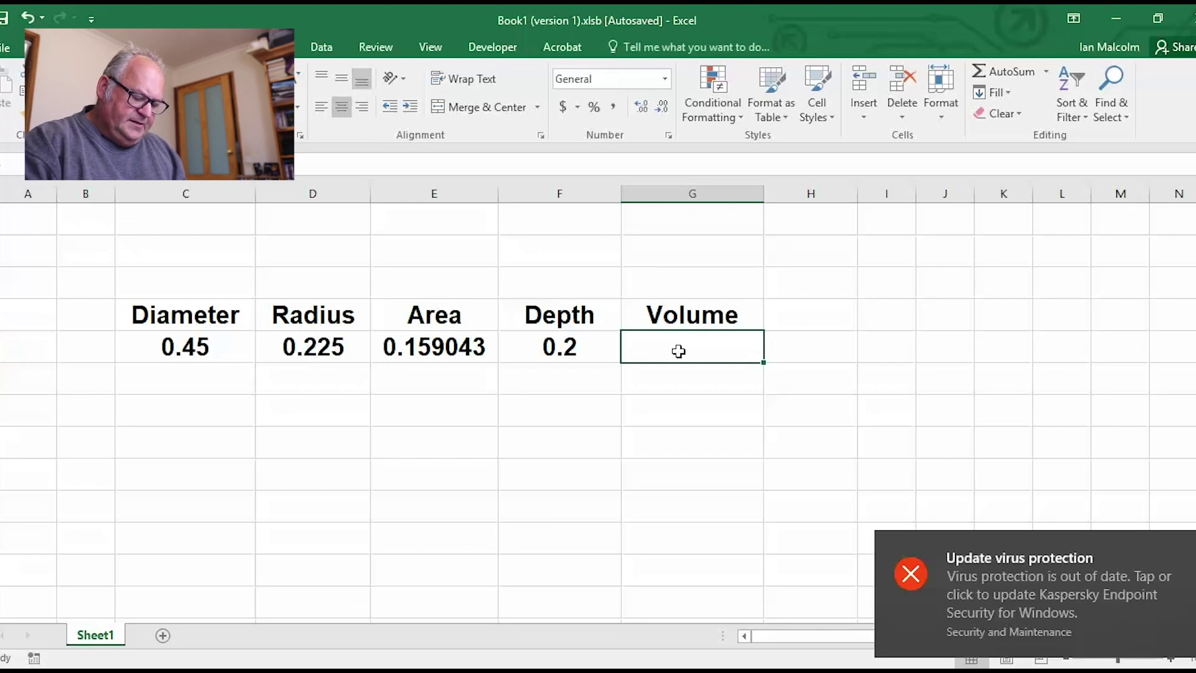
{"action": "type", "text": "="}
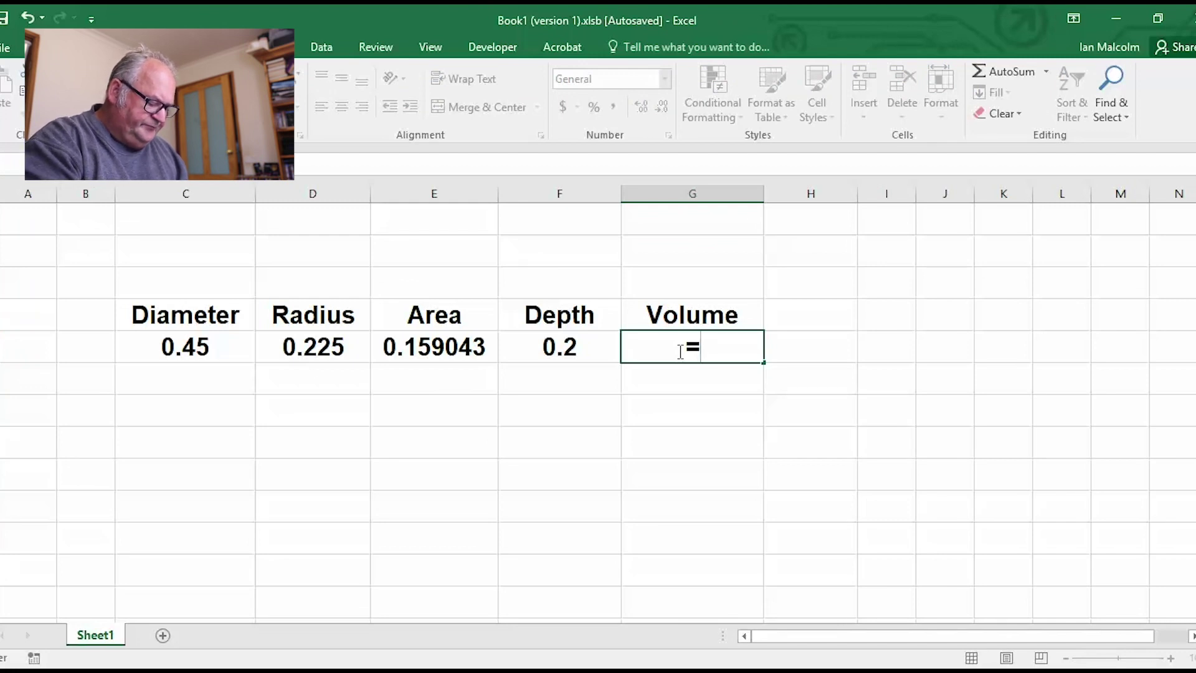
{"action": "type", "text": "e5"}
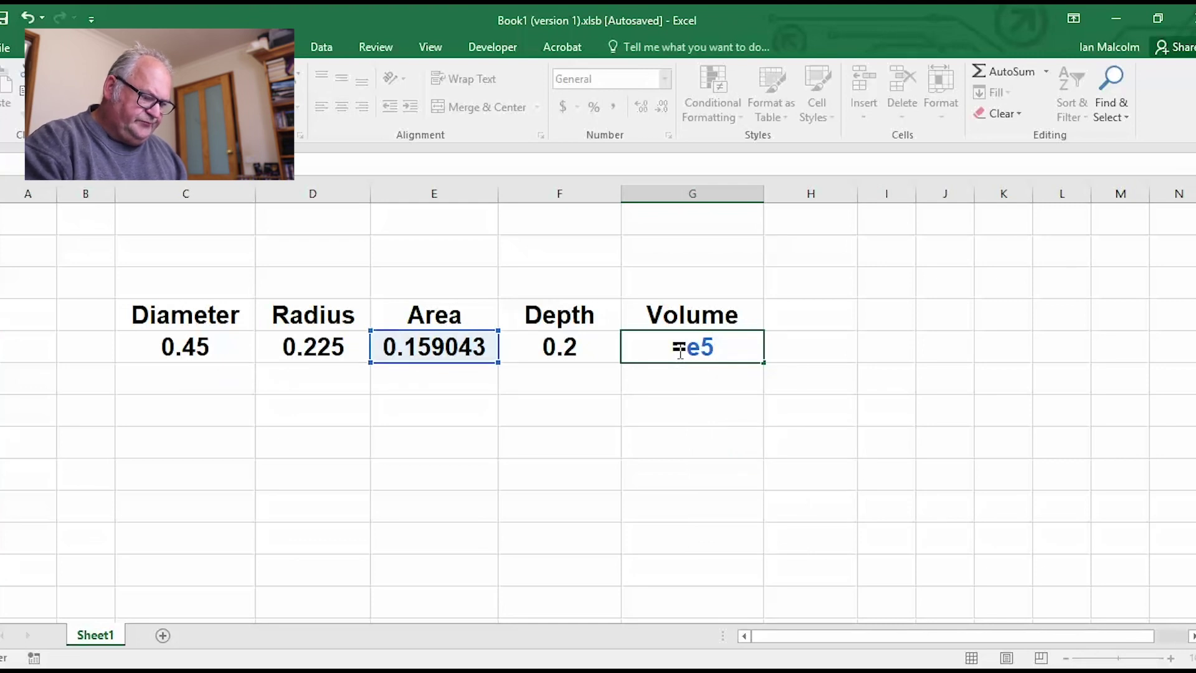
{"action": "type", "text": "*"}
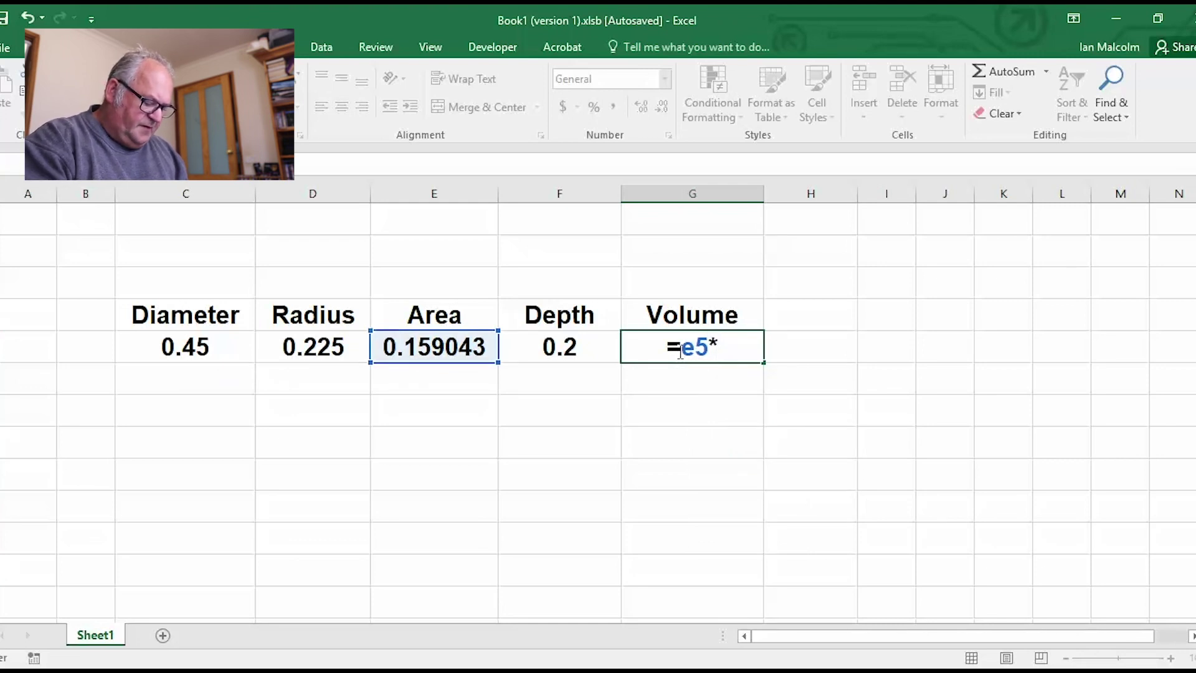
{"action": "type", "text": "f5"}
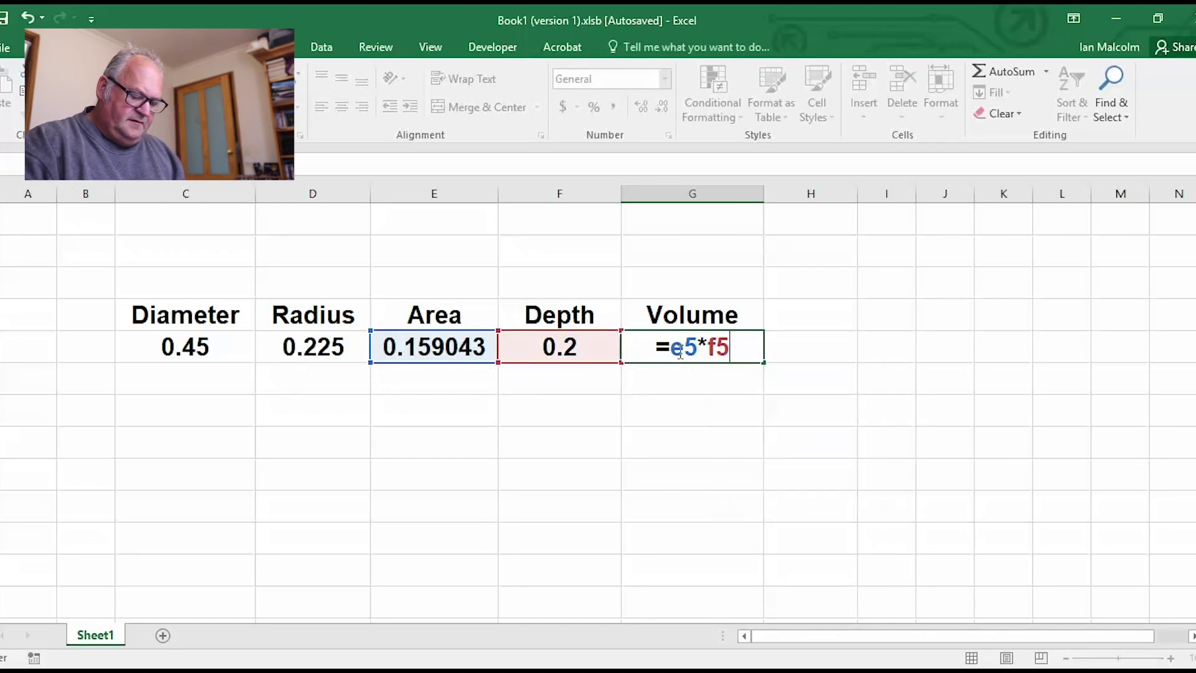
{"action": "key", "text": "Return"}
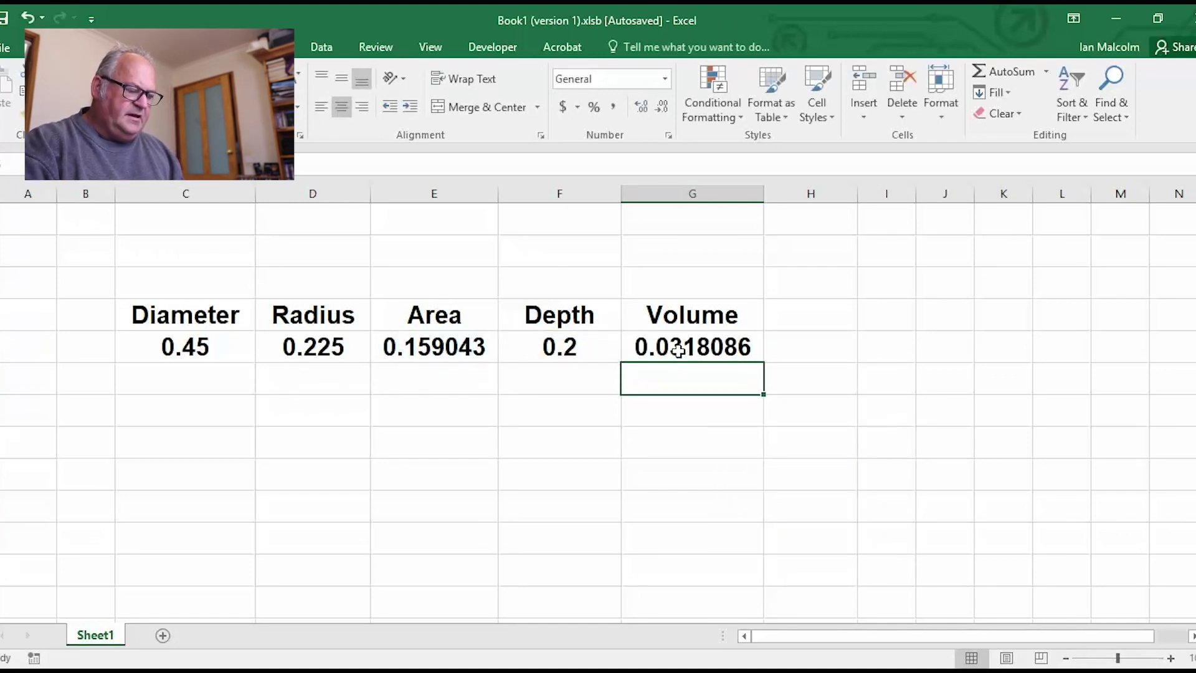
Add the heading "Number" in H4 and widen column H so the heading fits comfortably.
{"action": "left_click", "coordinate": [841, 350]}
{"action": "left_click", "coordinate": [824, 309]}
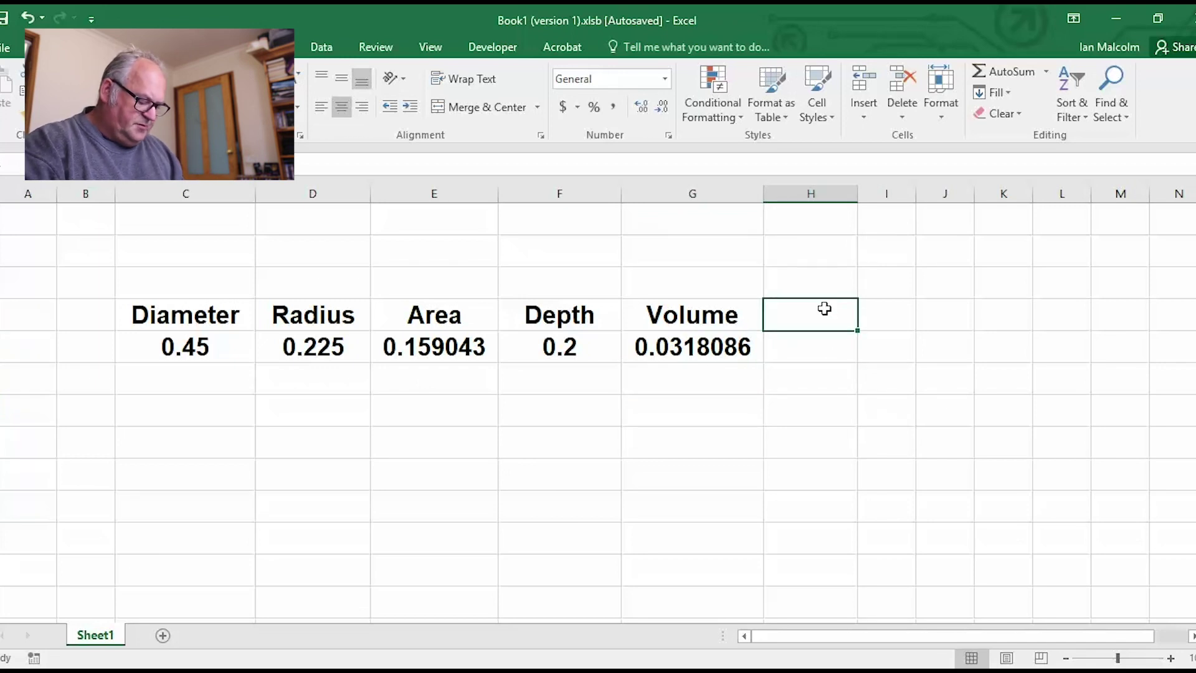
{"action": "type", "text": "Num"}
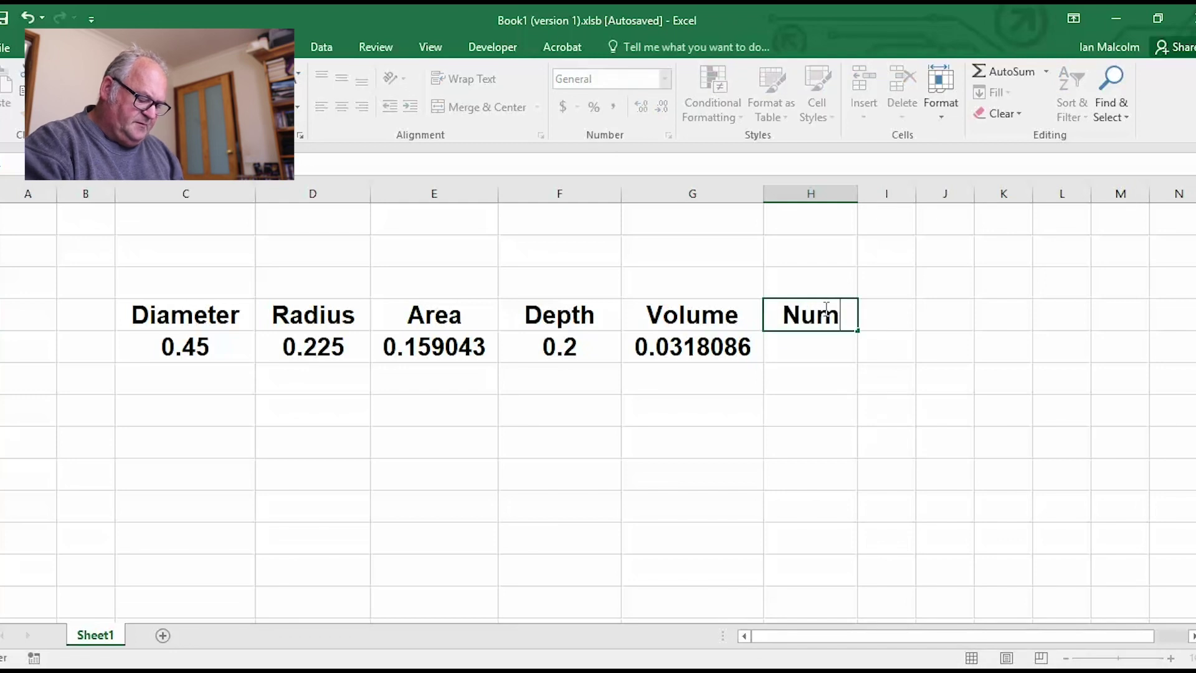
{"action": "type", "text": "ber"}
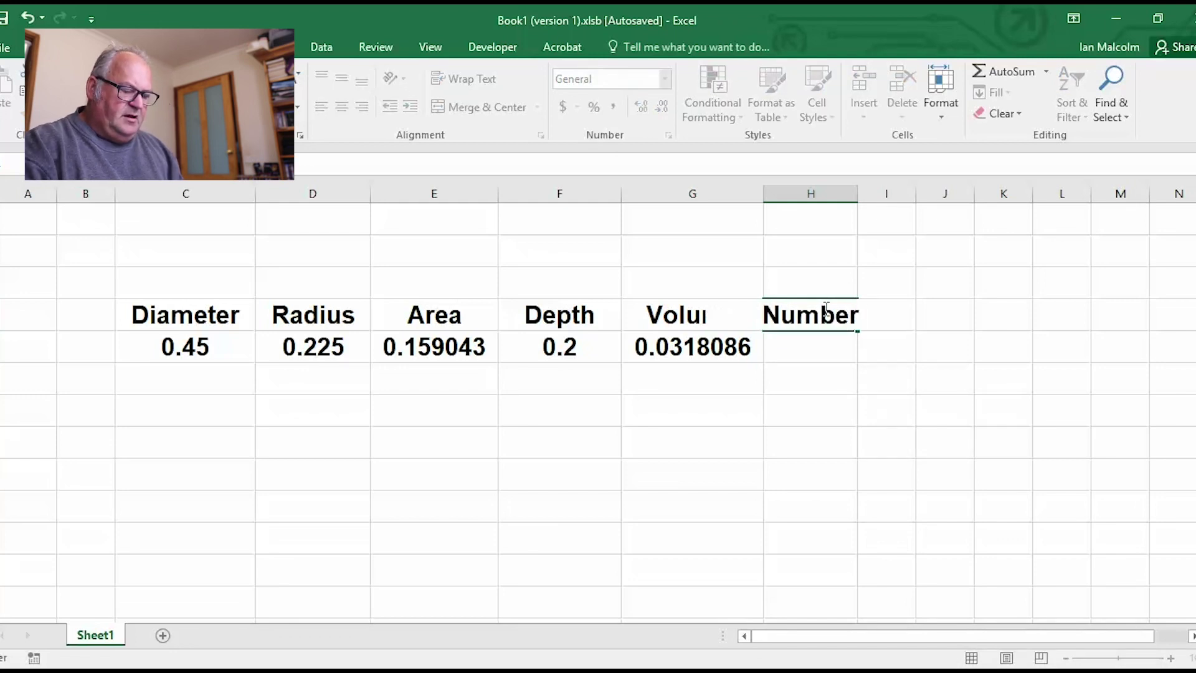
{"action": "left_click", "coordinate": [825, 360]}
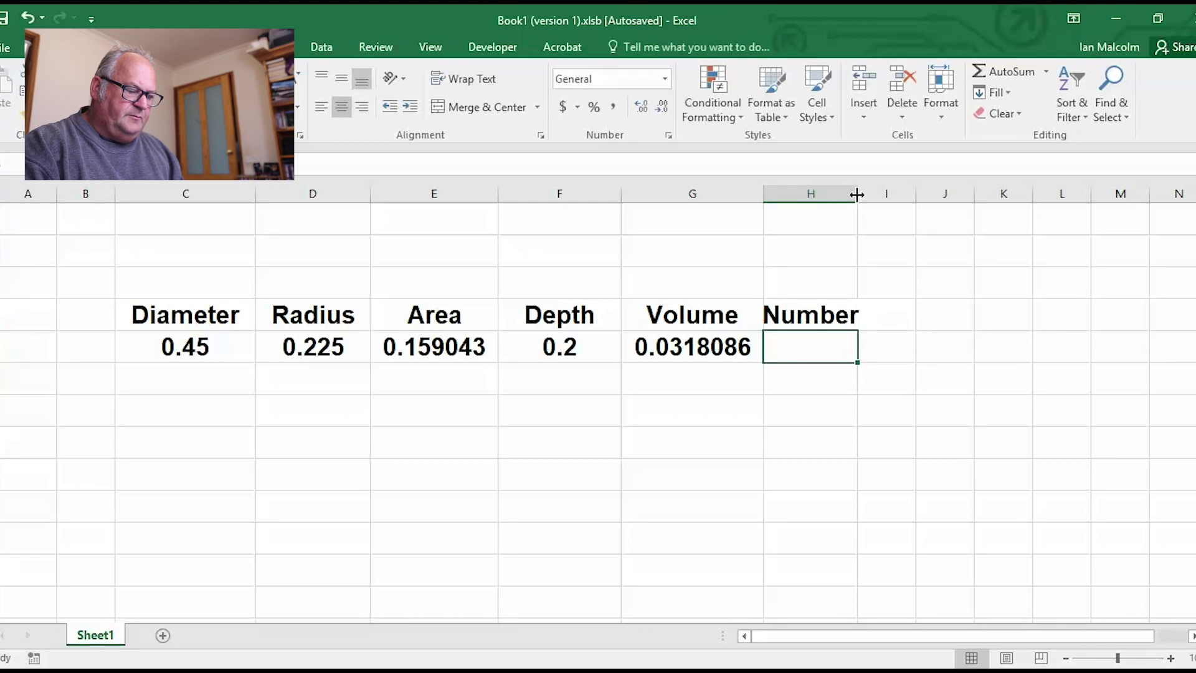
{"action": "left_click_drag", "start_coordinate": [861, 193], "coordinate": [879, 194]}
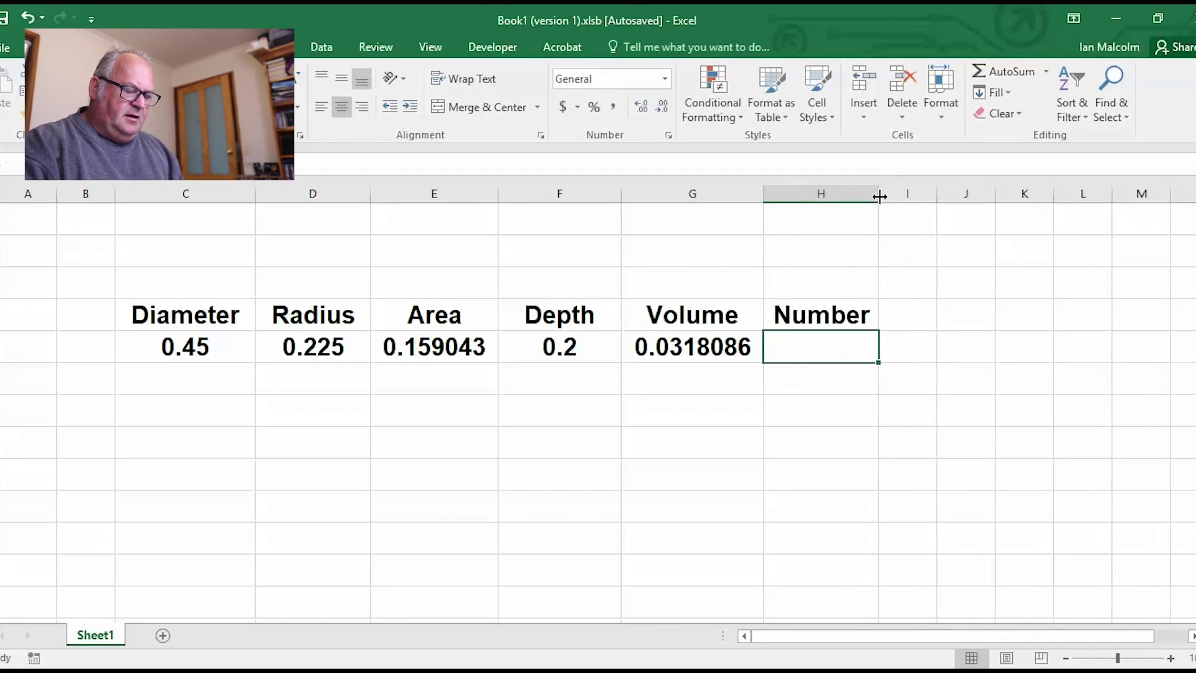
Enter 32 under the Number heading, and widen the empty column I with its heading cell I4 selected.
{"action": "type", "text": "32"}
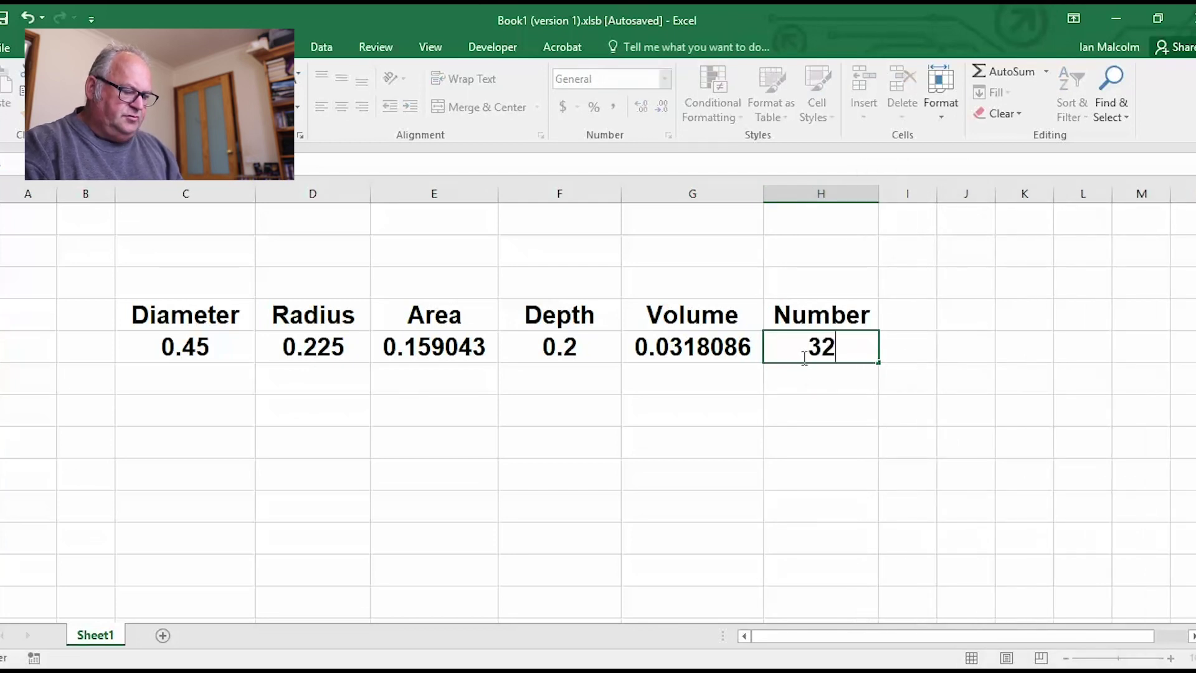
{"action": "key", "text": "Return"}
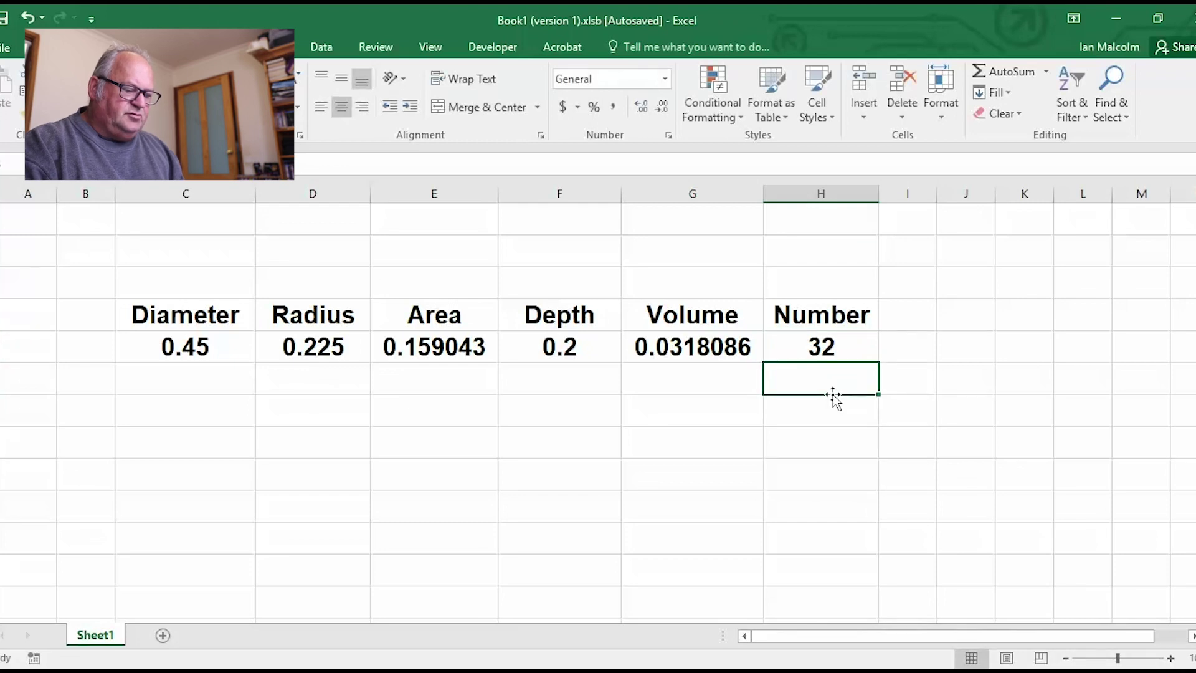
{"action": "left_click_drag", "start_coordinate": [938, 188], "coordinate": [1024, 203]}
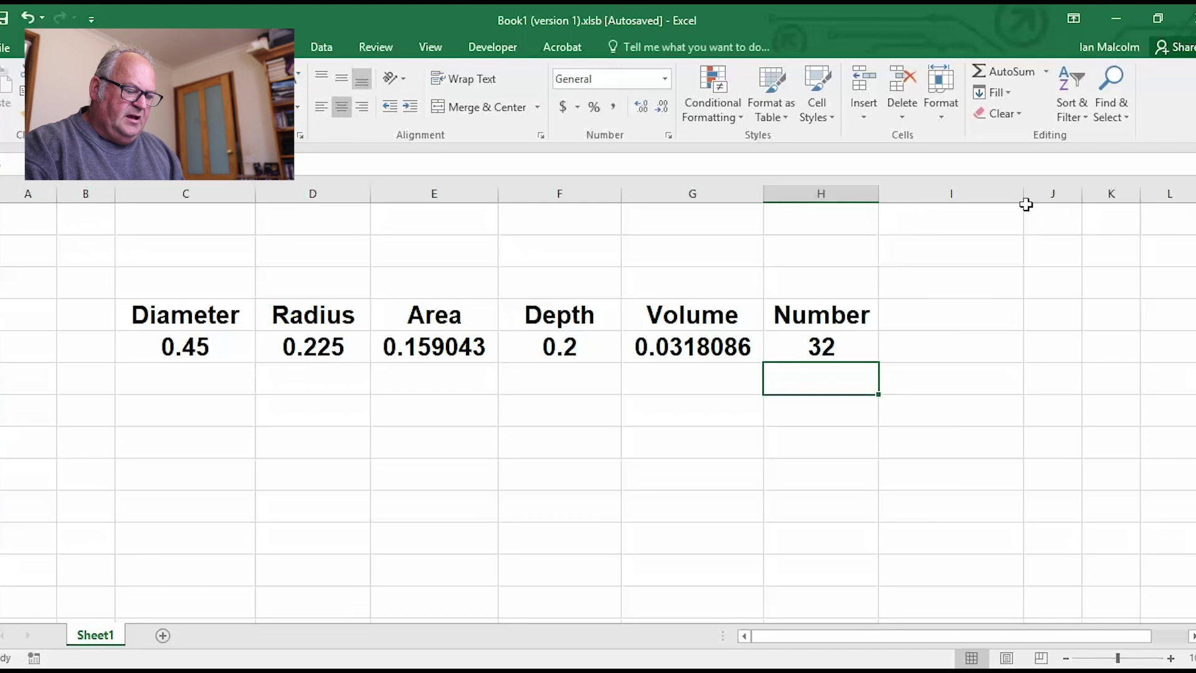
{"action": "left_click", "coordinate": [915, 319]}
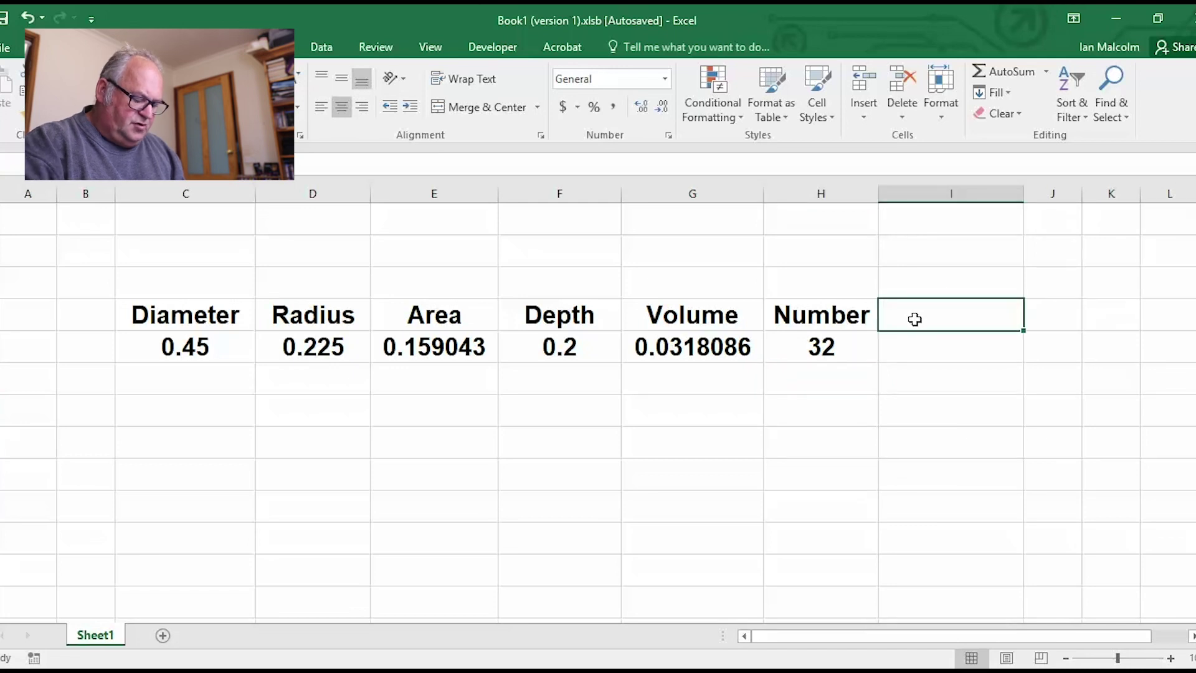
{"action": "type", "text": "to"}
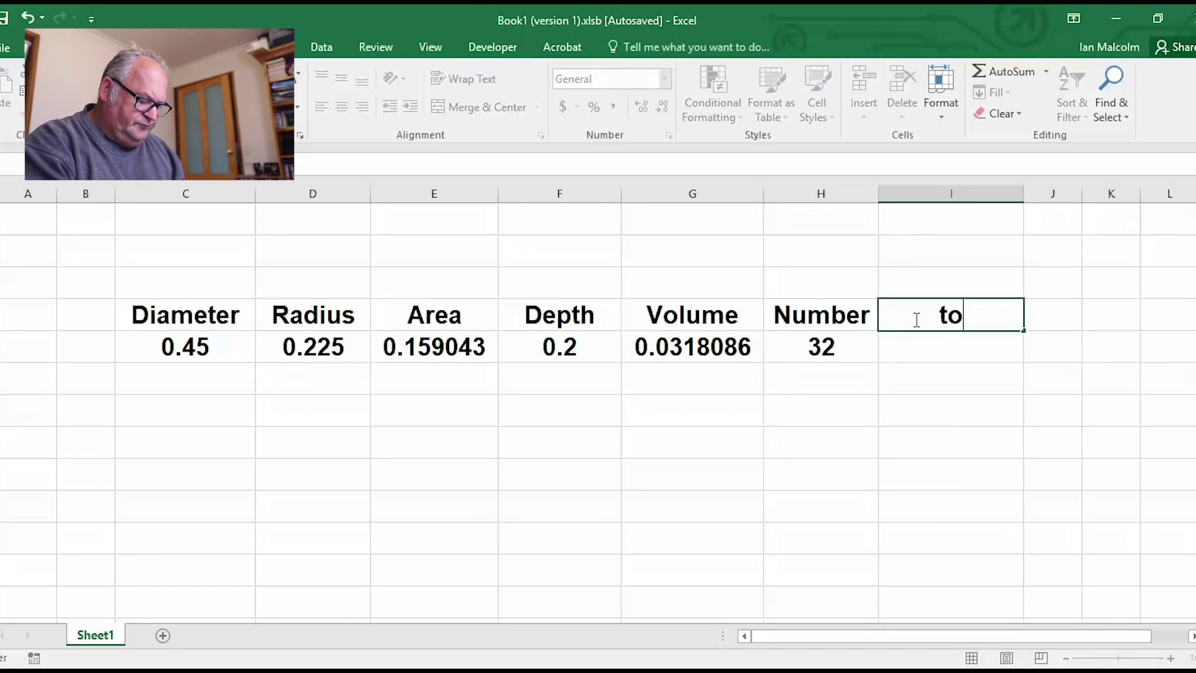
{"action": "type", "text": "tal"}
{"action": "key", "text": "BackSpace"}
{"action": "key", "text": "BackSpace"}
{"action": "key", "text": "BackSpace"}
{"action": "key", "text": "BackSpace"}
{"action": "key", "text": "BackSpace"}
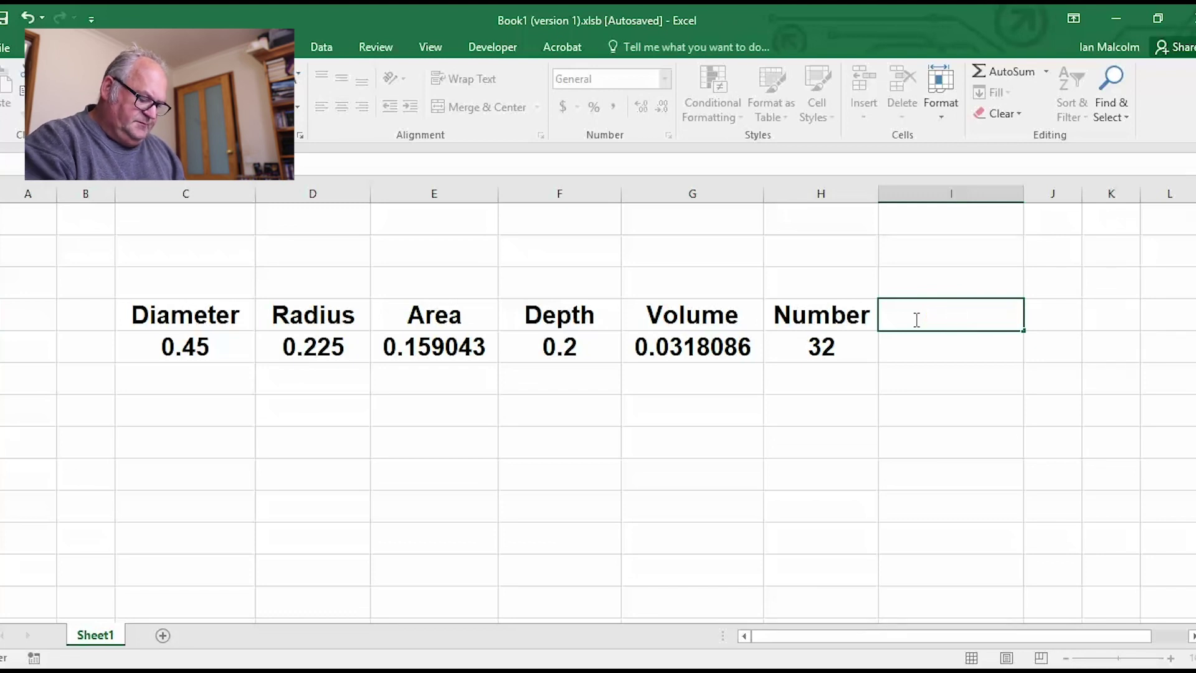
Add the heading "Total" in I4 and calculate the total volume in I5 with the formula =g5*h5.
{"action": "type", "text": "Tot"}
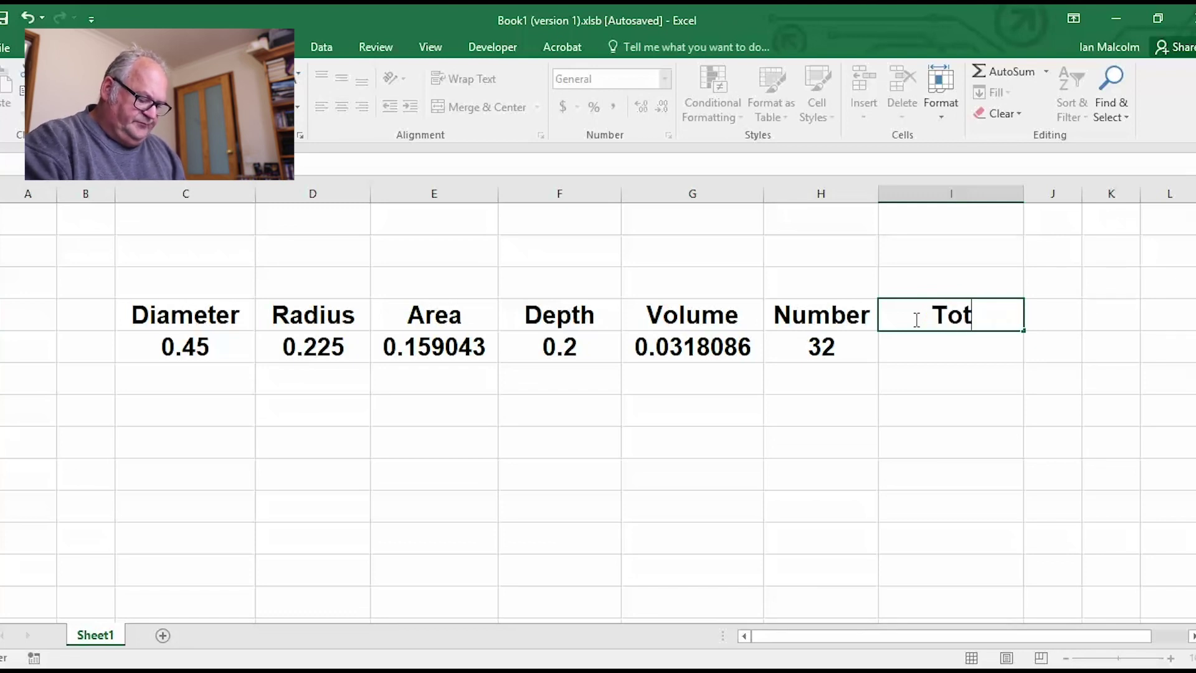
{"action": "type", "text": "al"}
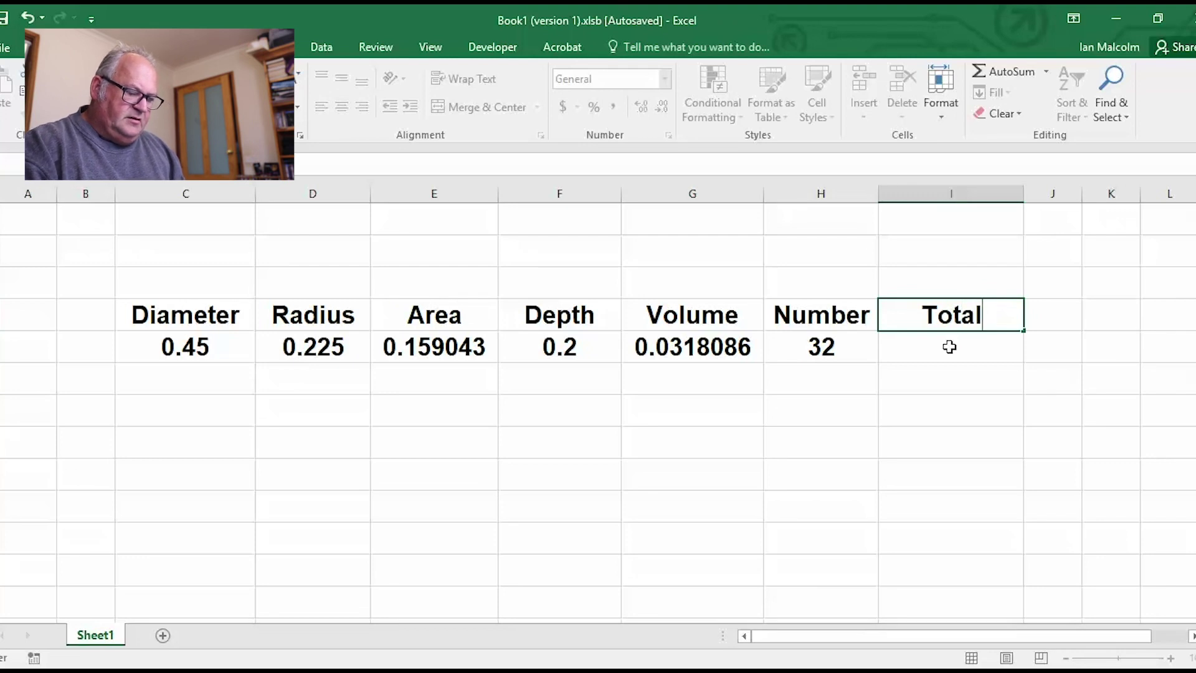
{"action": "key", "text": "Return"}
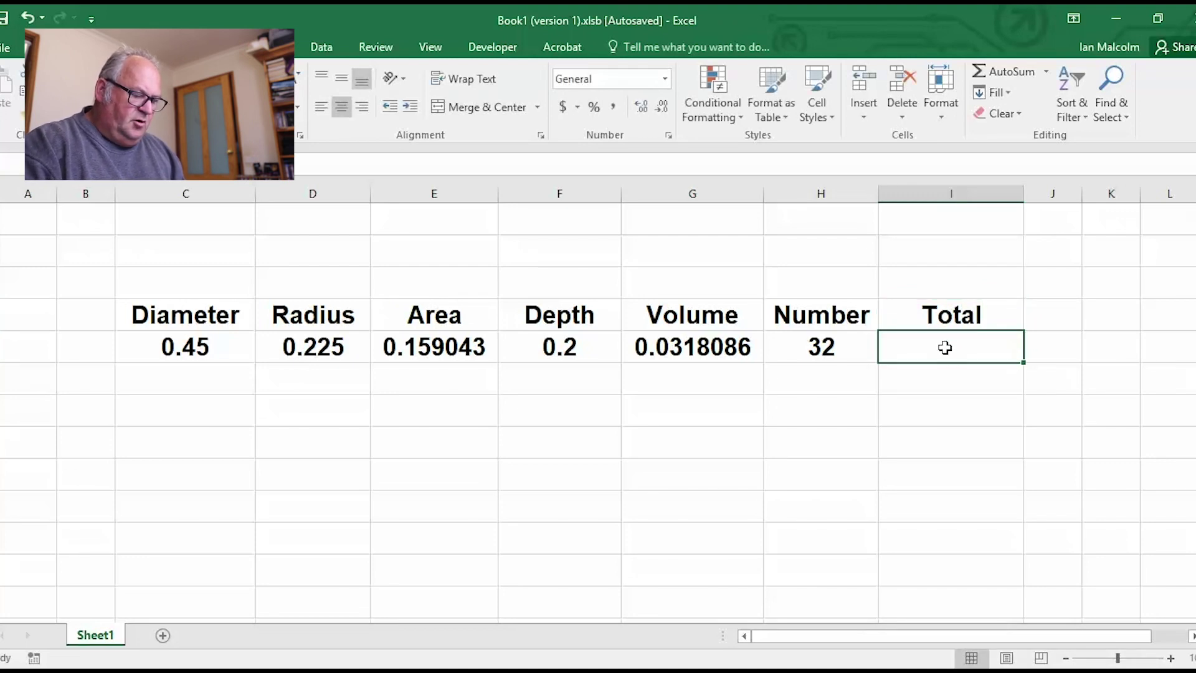
{"action": "type", "text": "="}
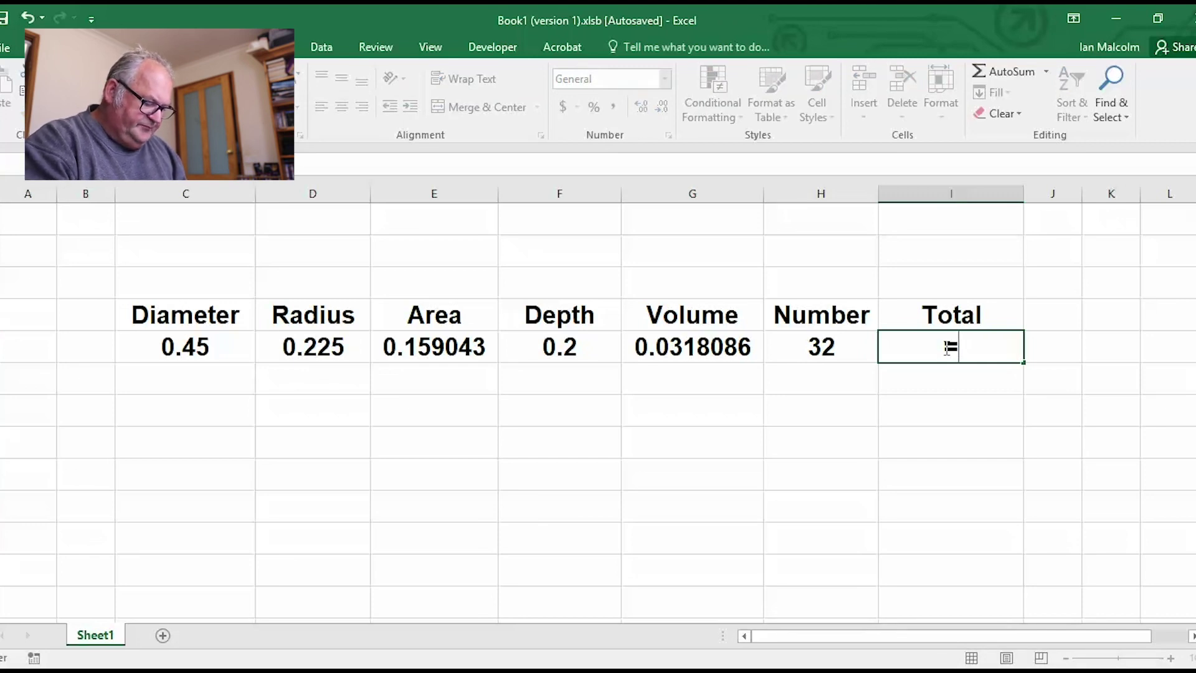
{"action": "type", "text": "g5"}
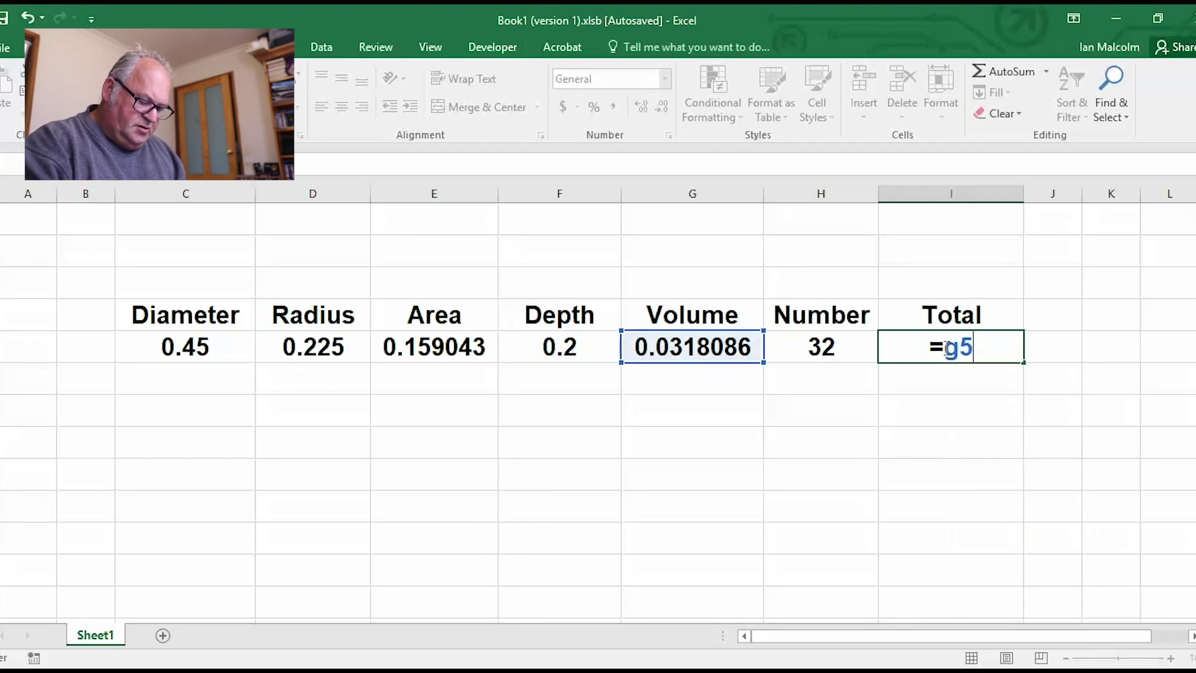
{"action": "type", "text": "*"}
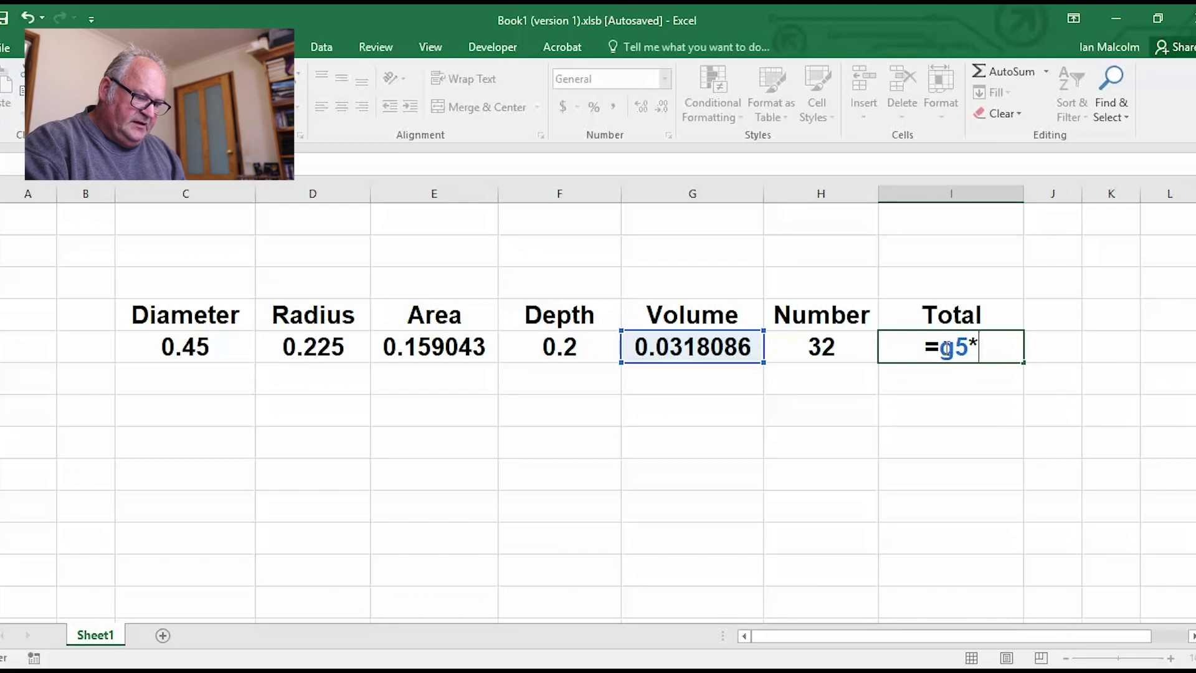
{"action": "type", "text": "h5"}
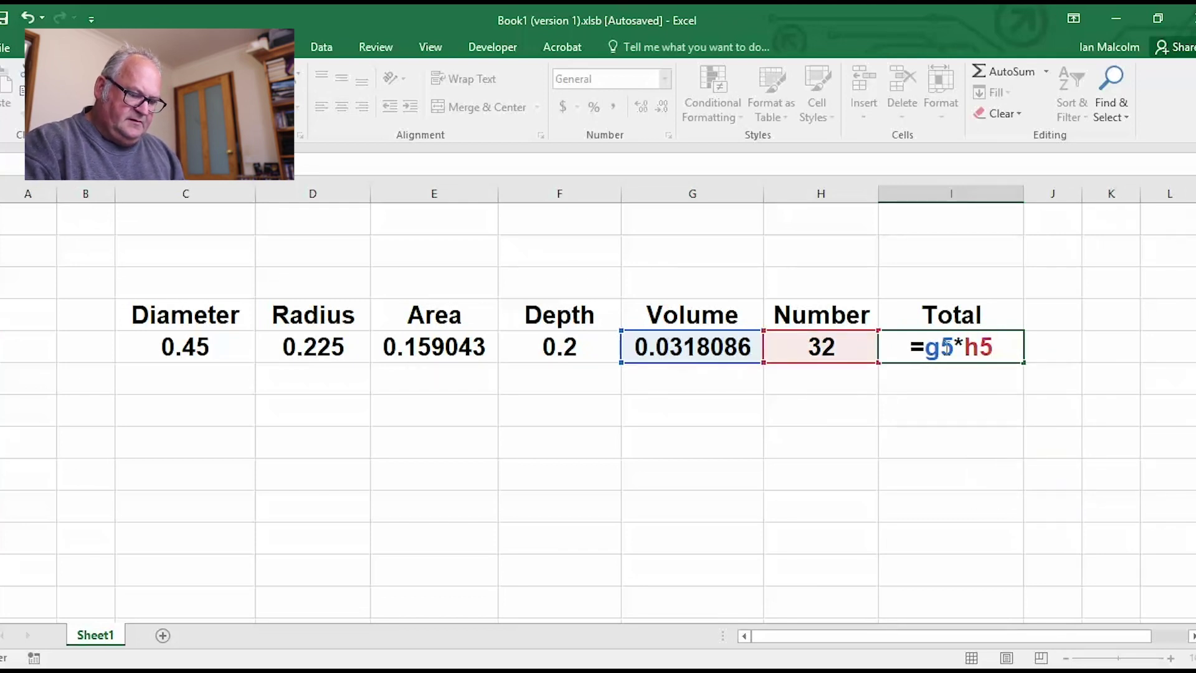
{"action": "key", "text": "Return"}
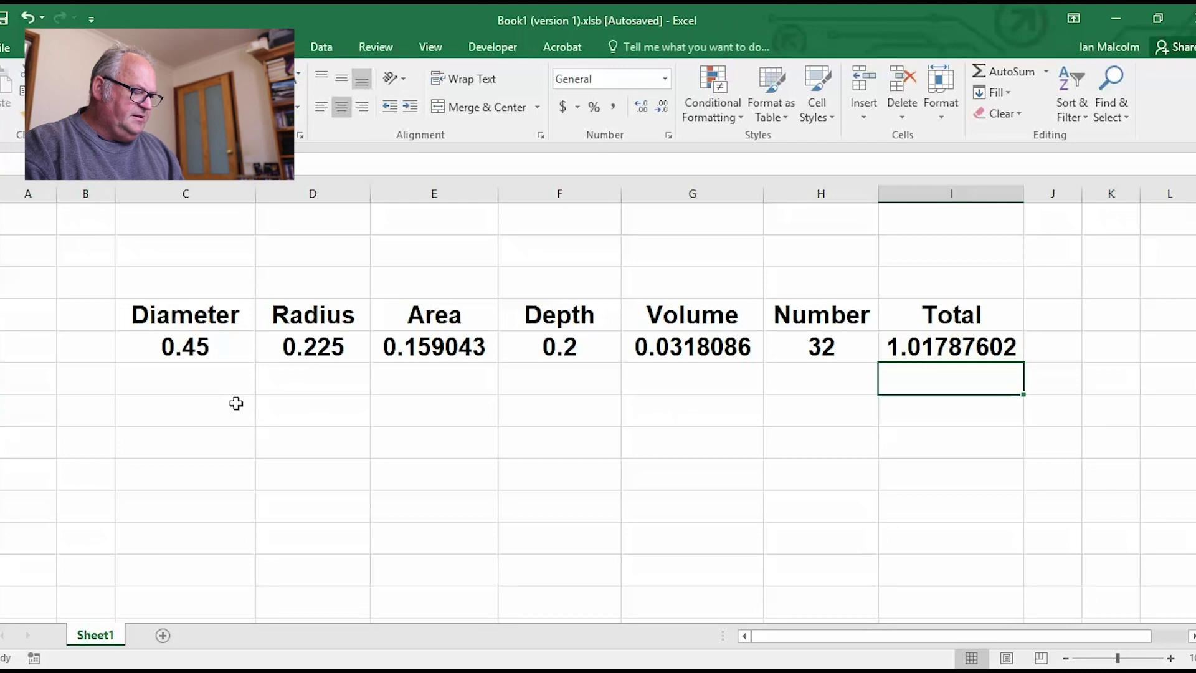
Add the heading "cost" in C1 and enter 256 in C2, formatted as a dollar accounting value.
{"action": "left_click", "coordinate": [198, 224]}
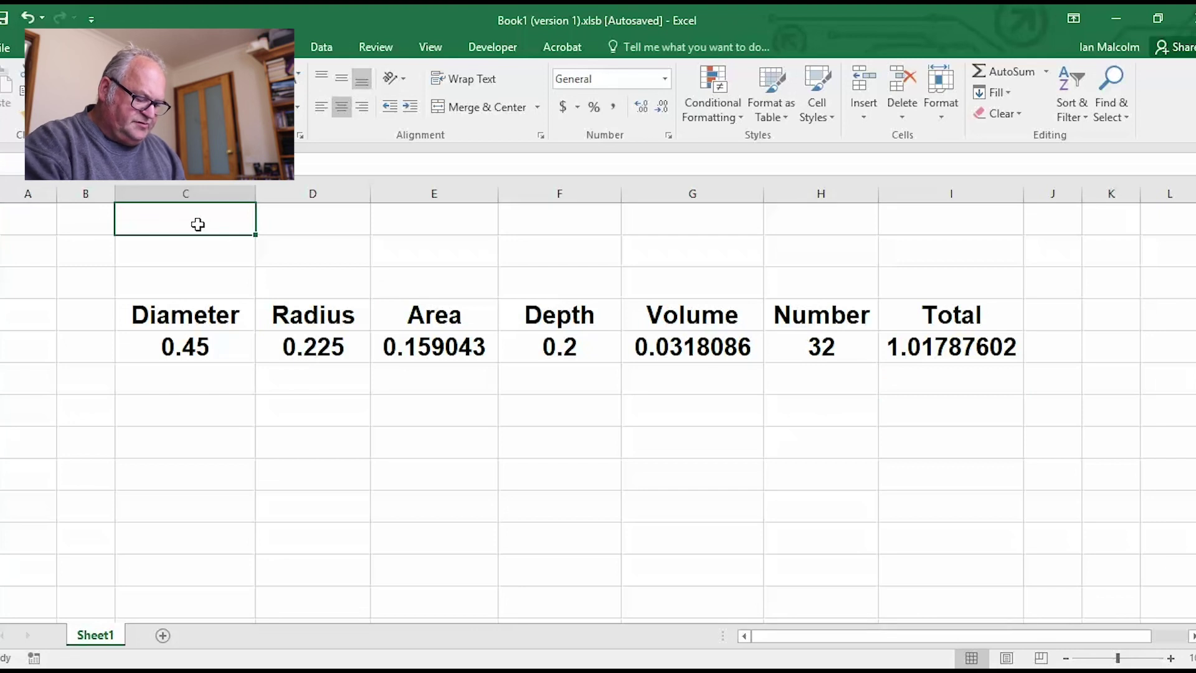
{"action": "type", "text": "cost"}
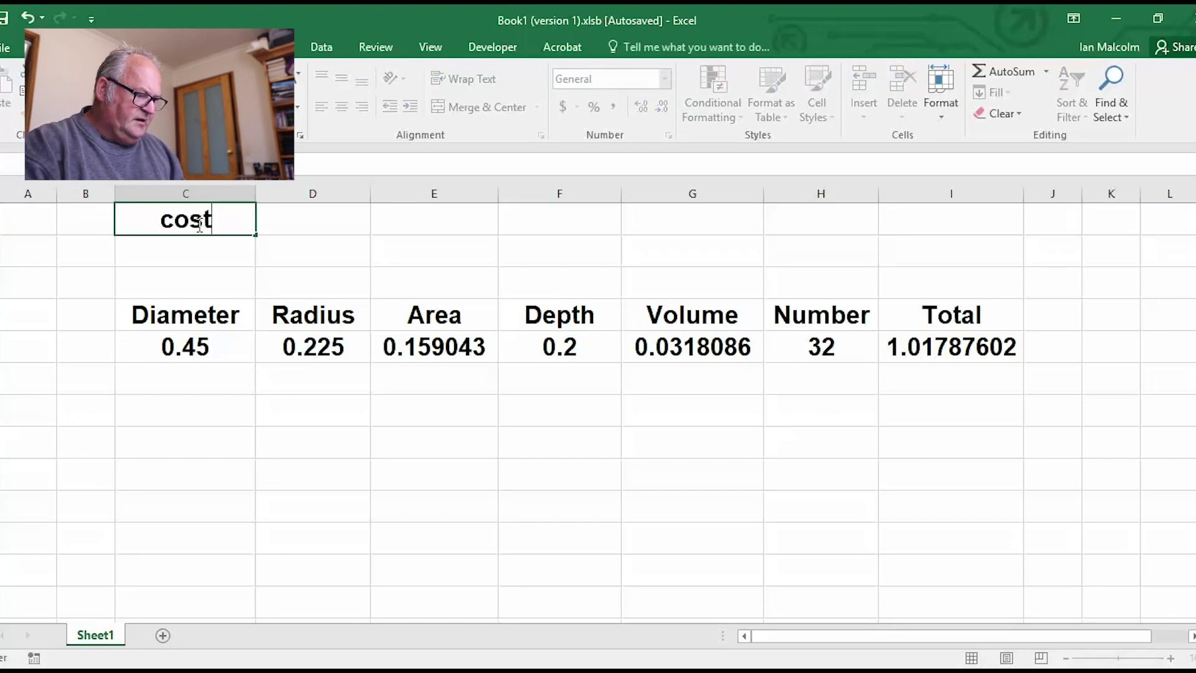
{"action": "left_click", "coordinate": [176, 260]}
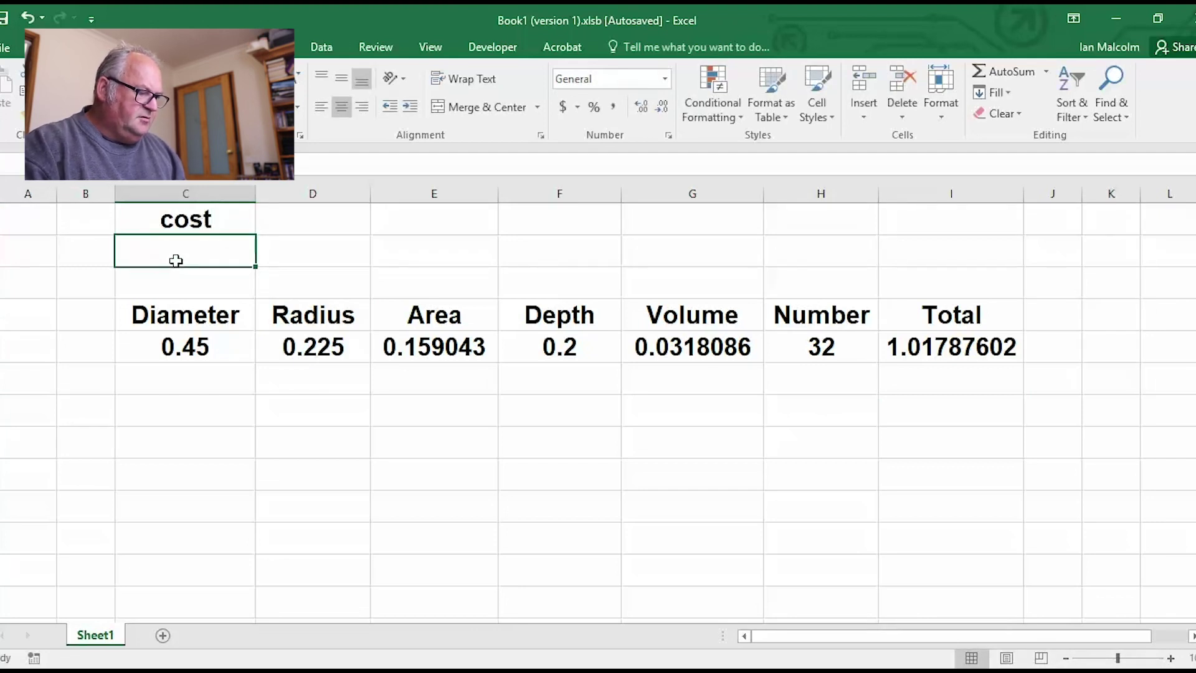
{"action": "left_click", "coordinate": [563, 111]}
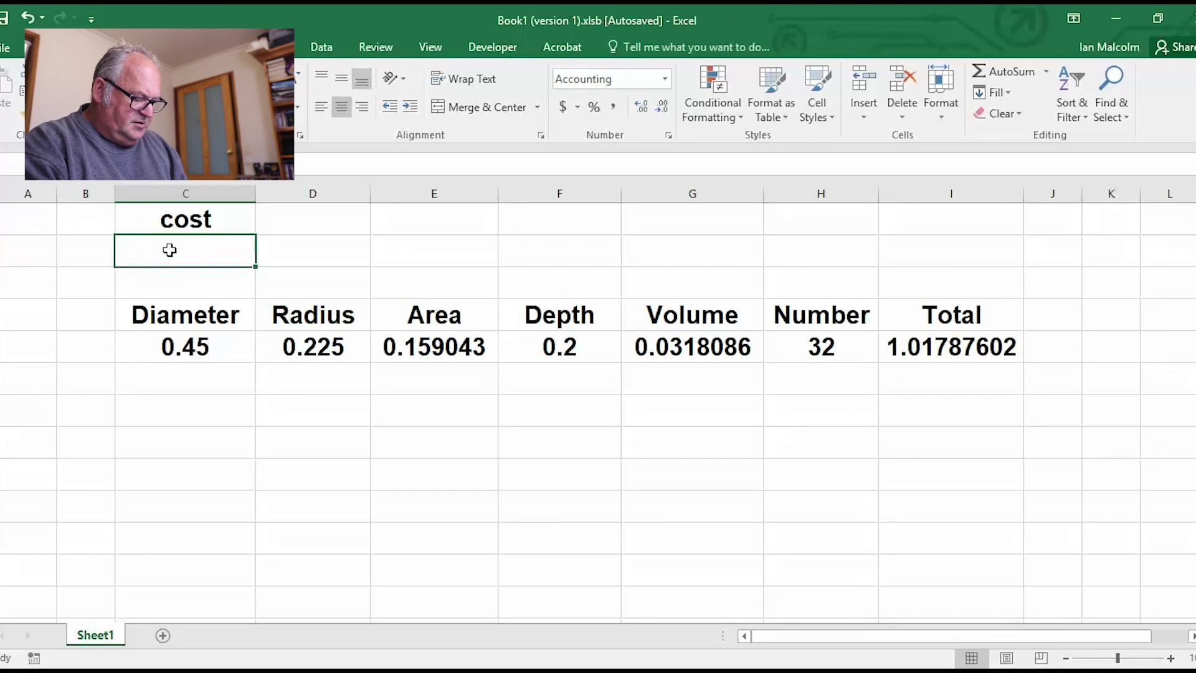
{"action": "type", "text": "2"}
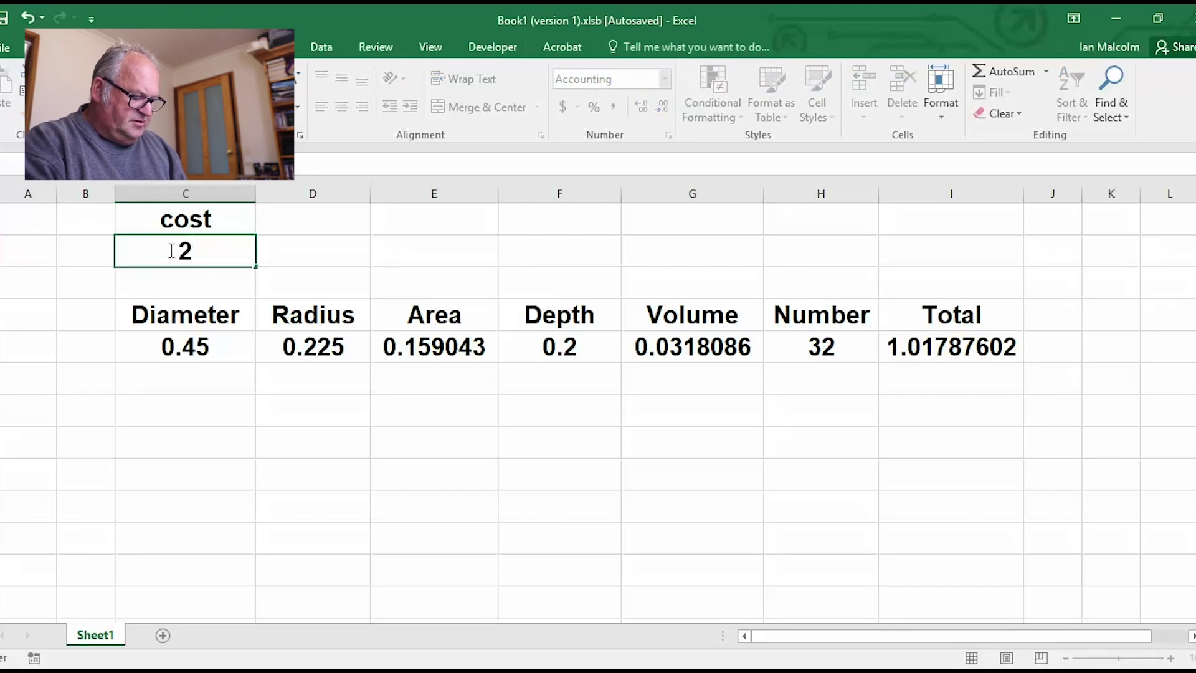
{"action": "type", "text": "56"}
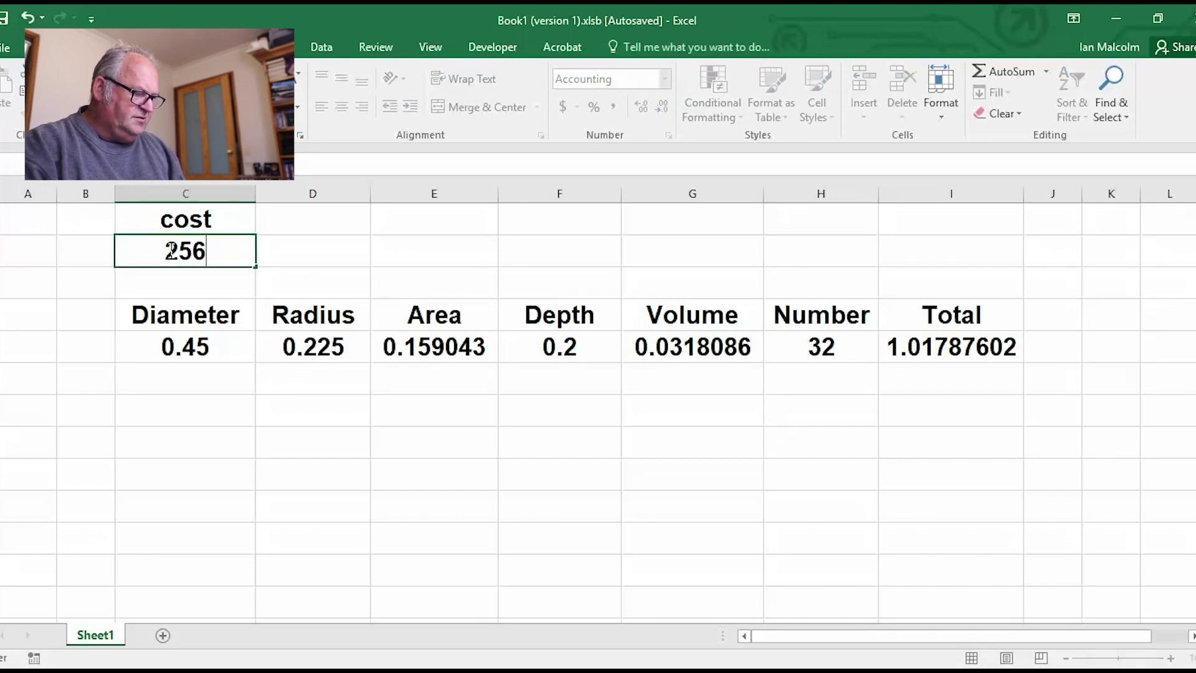
{"action": "left_click", "coordinate": [349, 258]}
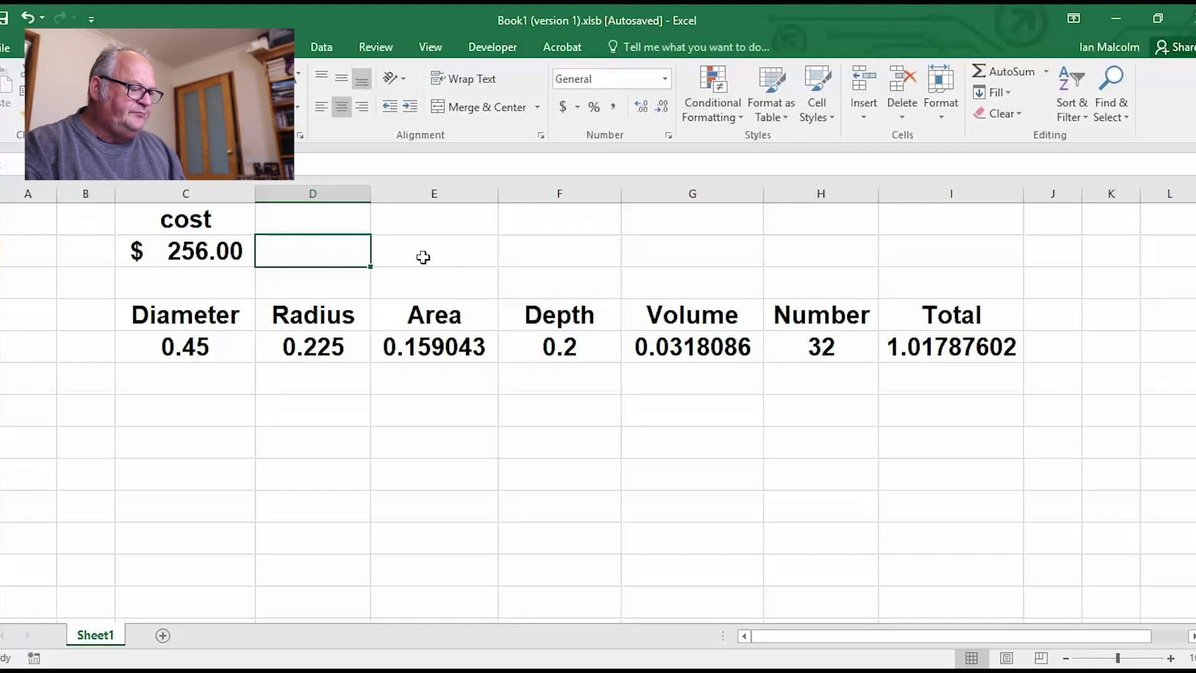
Add the heading "total cost" in E1 and calculate it in E2 with the formula =c2*i5.
{"action": "left_click", "coordinate": [393, 223]}
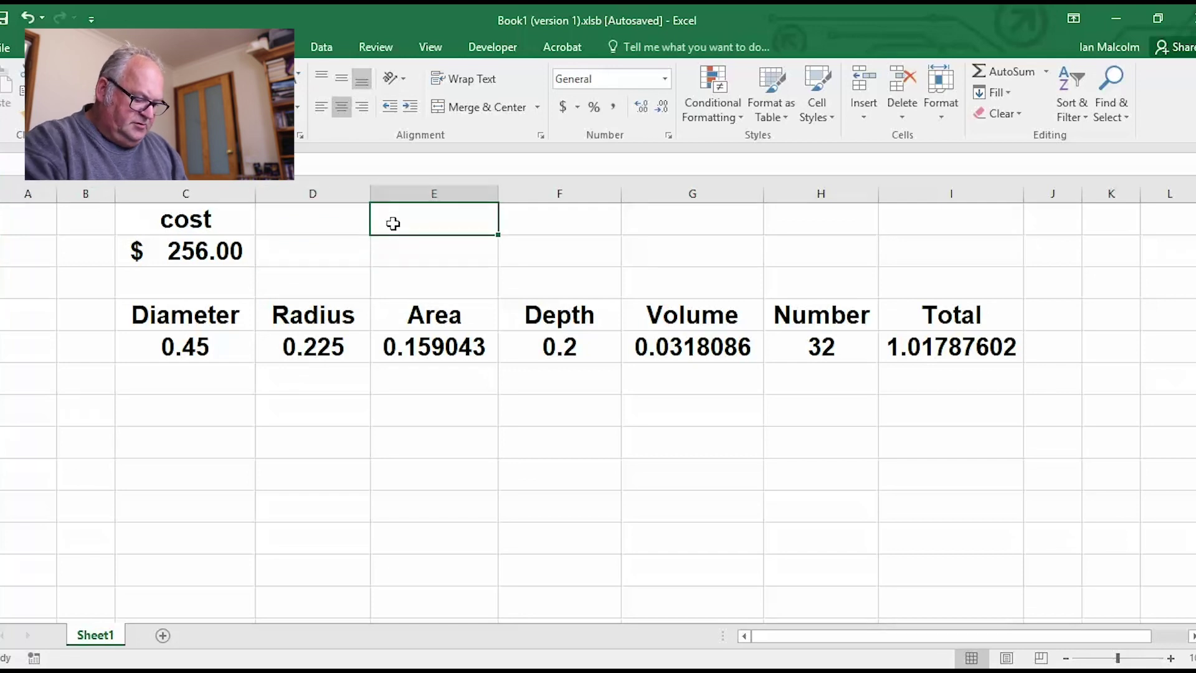
{"action": "type", "text": "total cost"}
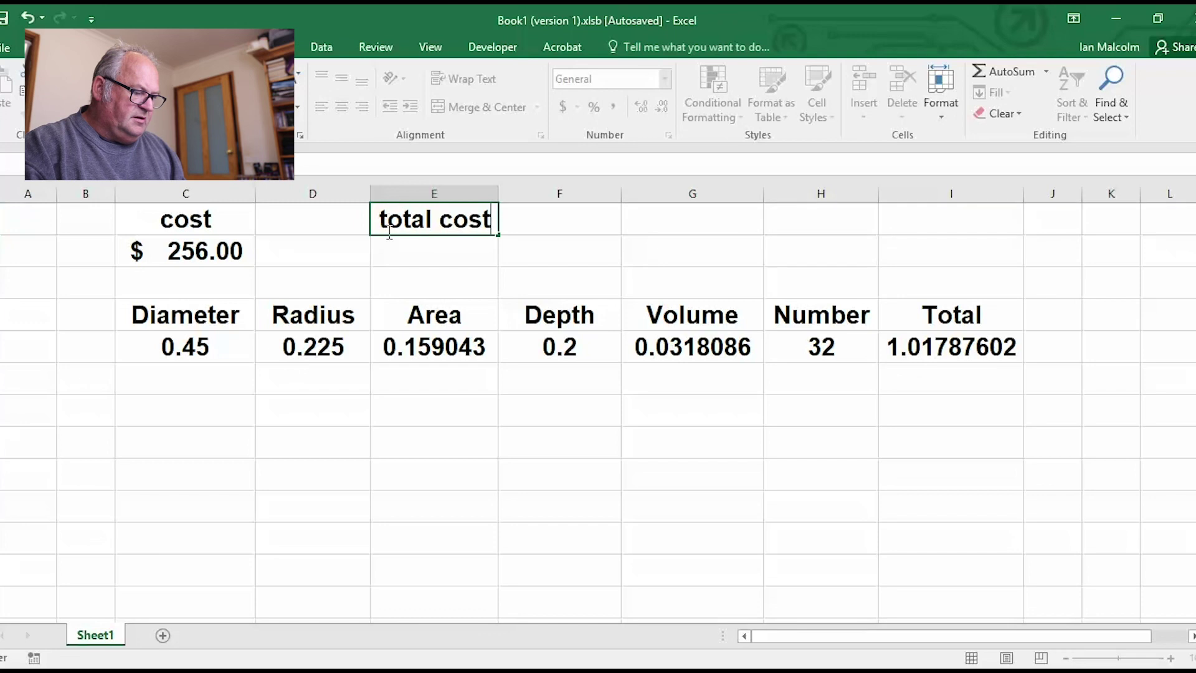
{"action": "left_click", "coordinate": [385, 256]}
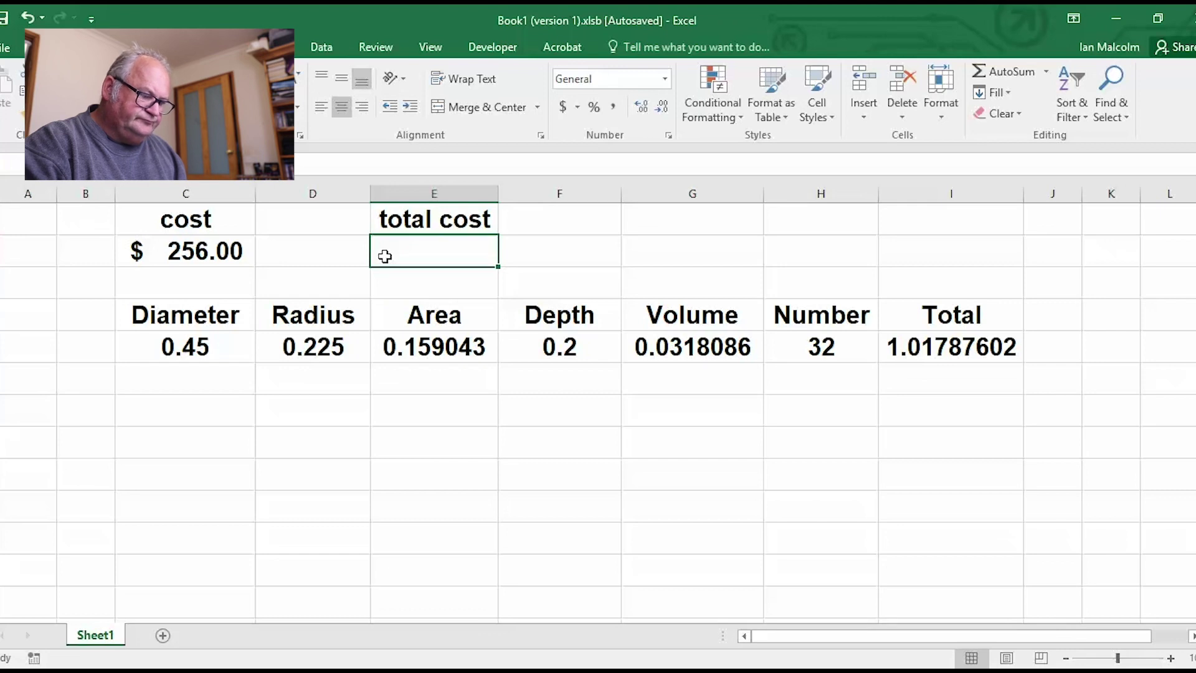
{"action": "type", "text": "="}
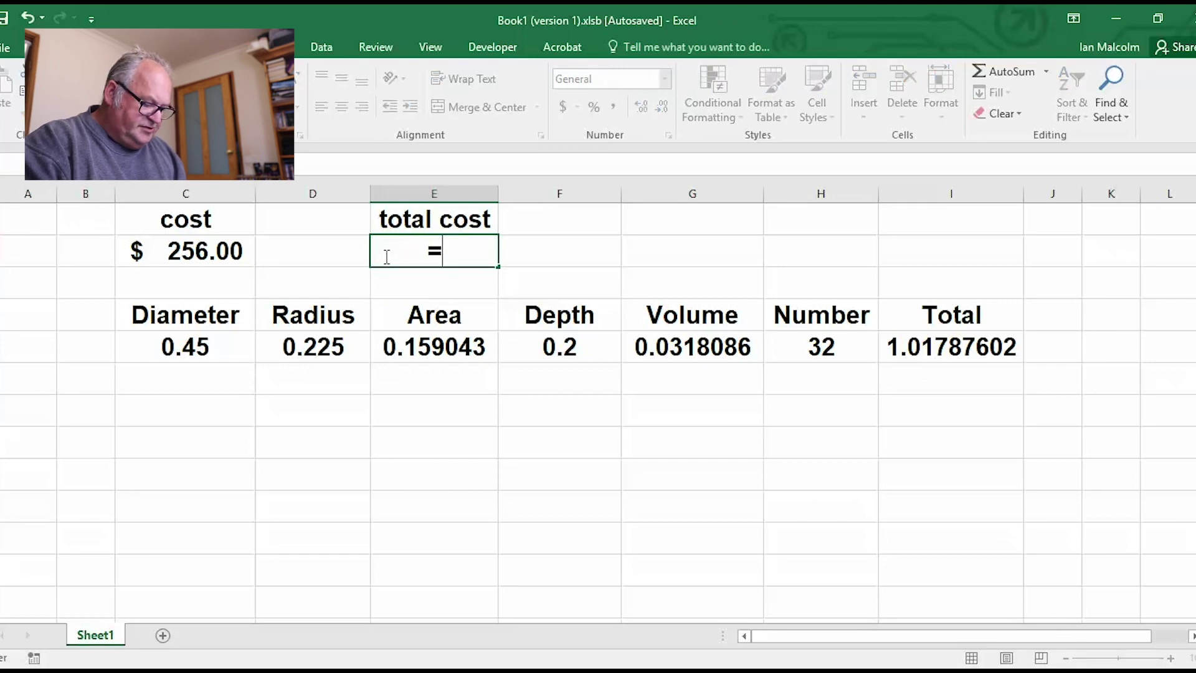
{"action": "type", "text": "c2"}
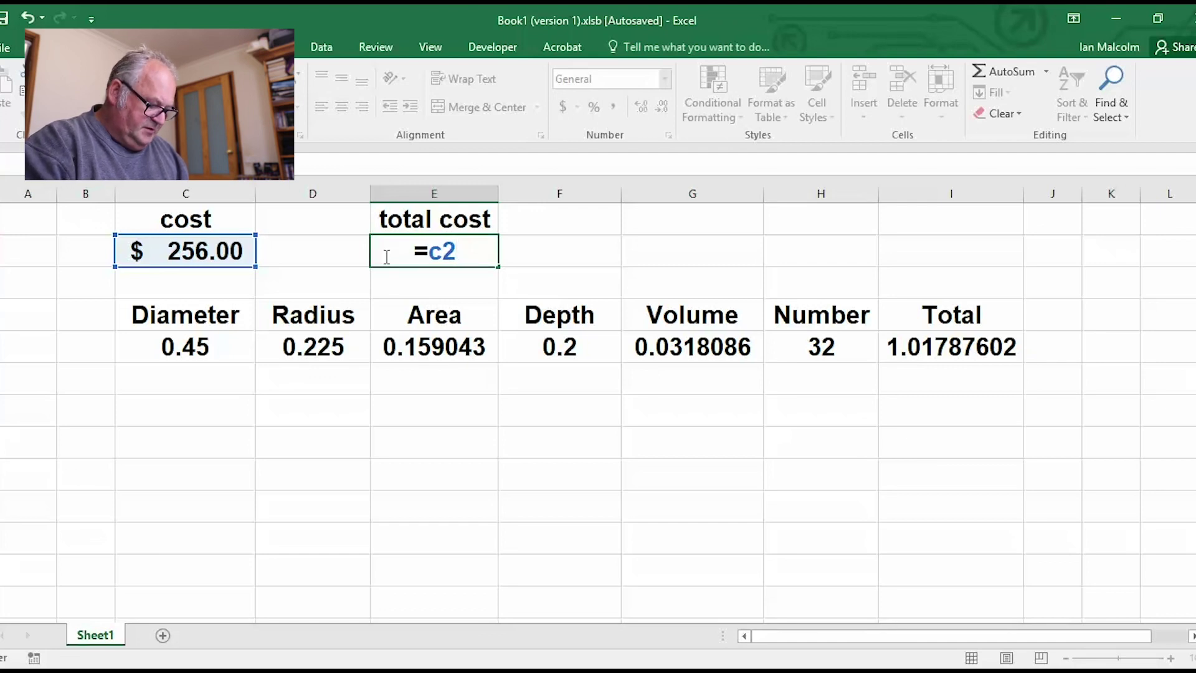
{"action": "type", "text": "*"}
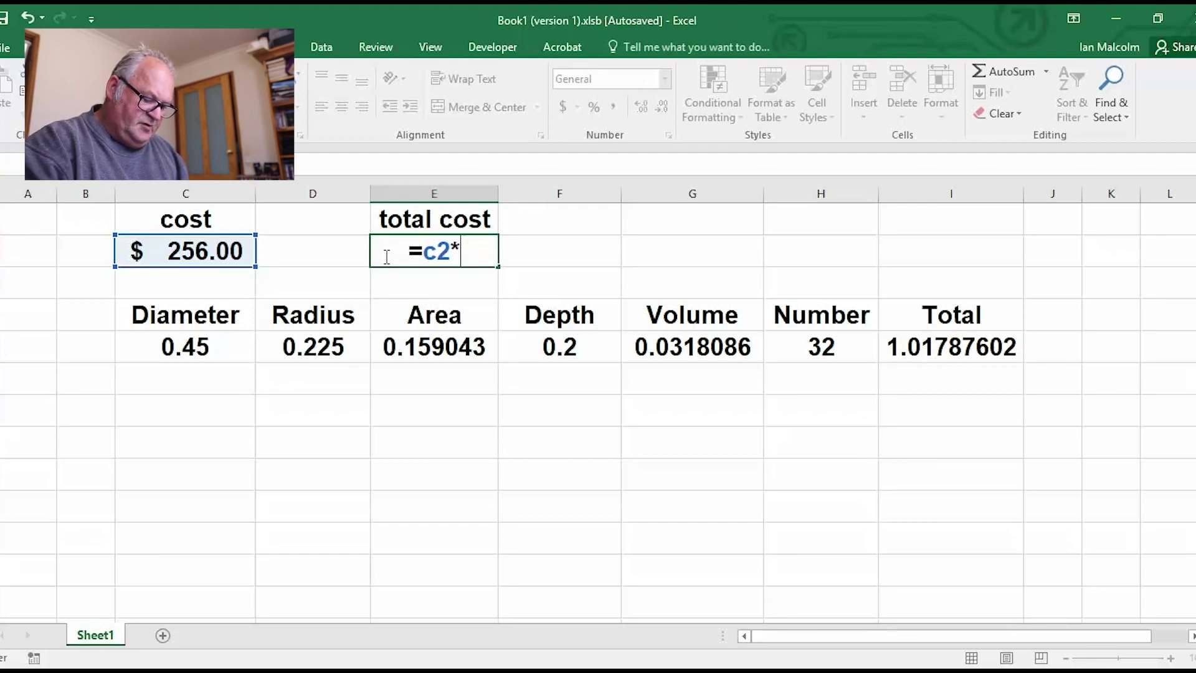
{"action": "type", "text": "i5"}
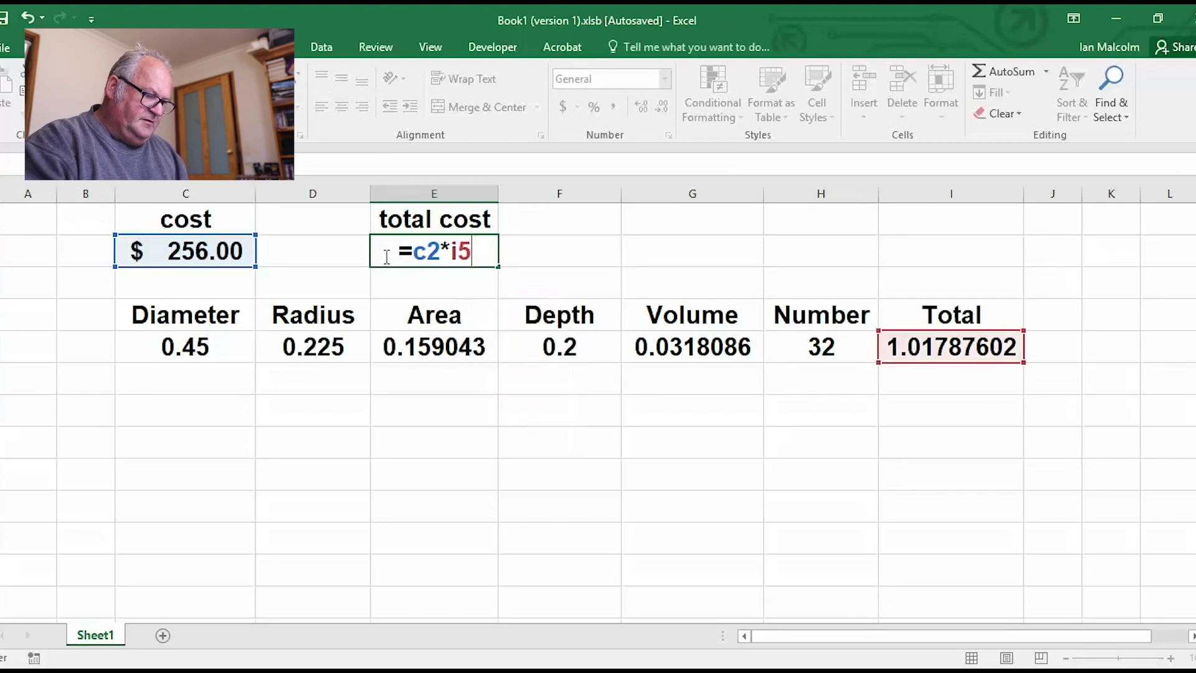
{"action": "key", "text": "Return"}
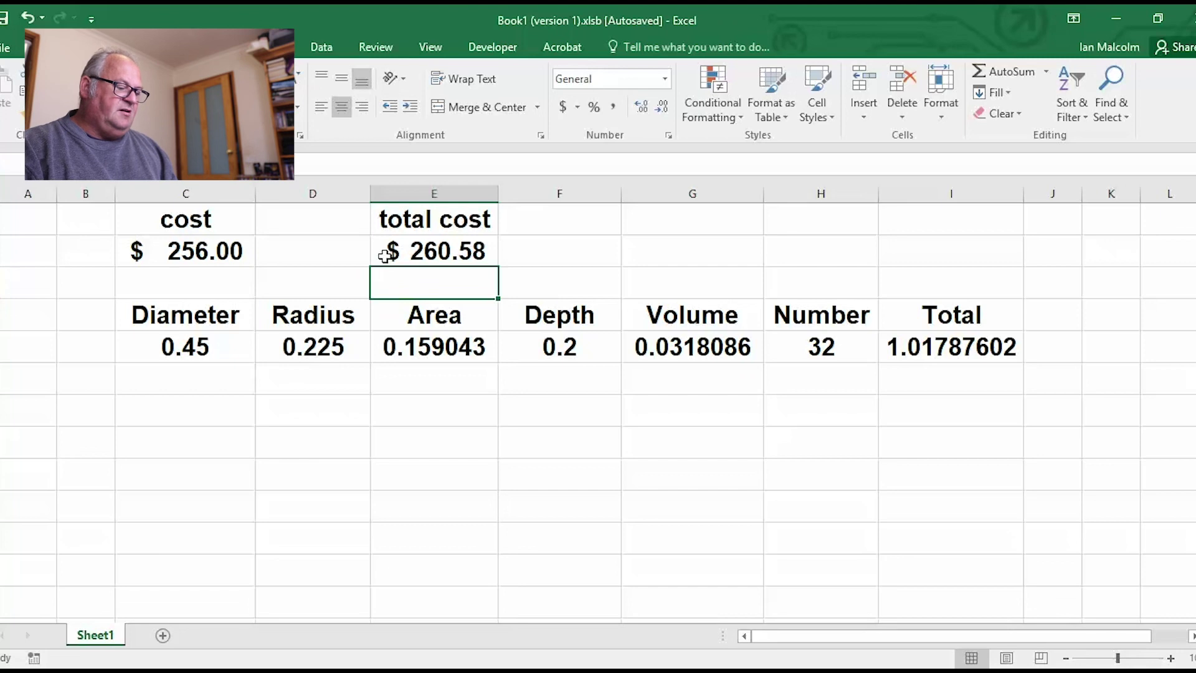
Change the depth in F5 to .3 and the diameter in C5 to .5.
{"action": "left_click", "coordinate": [563, 347]}
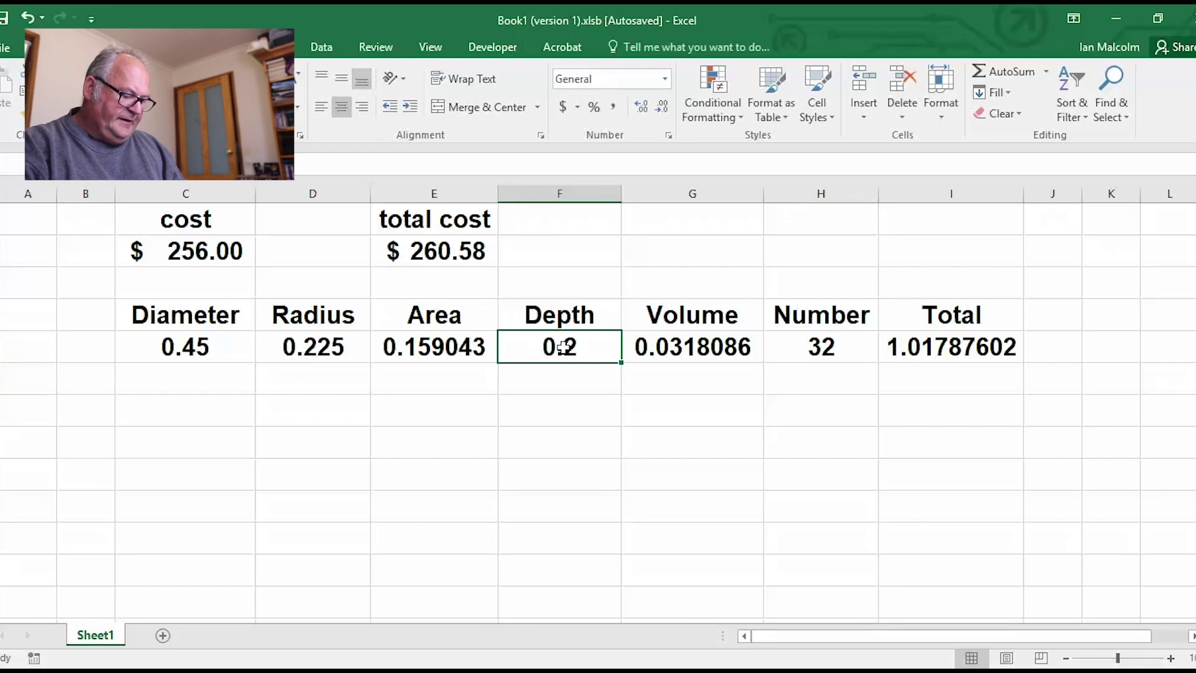
{"action": "type", "text": ".3"}
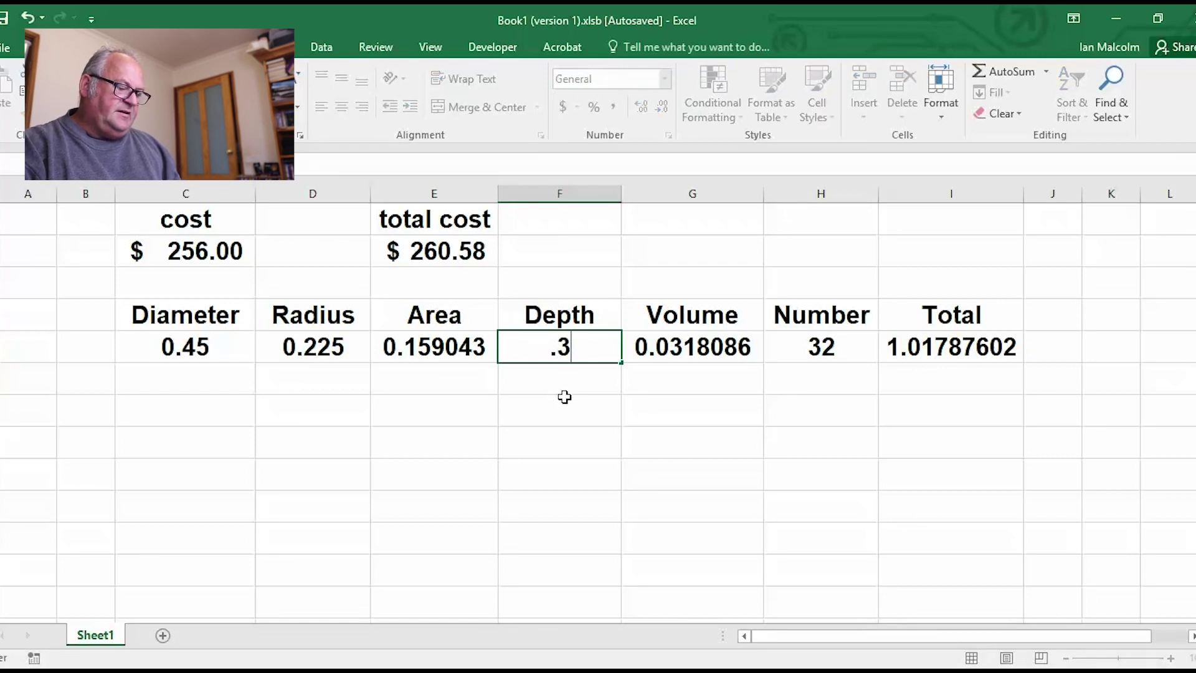
{"action": "left_click", "coordinate": [558, 382]}
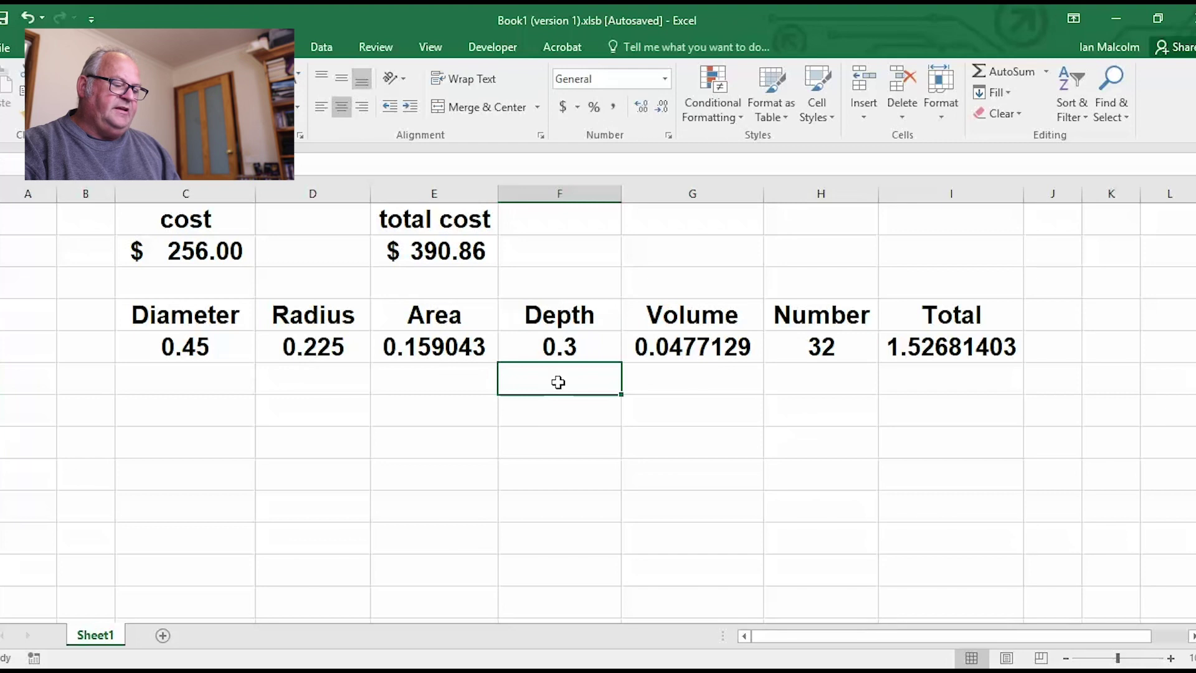
{"action": "left_click", "coordinate": [193, 346]}
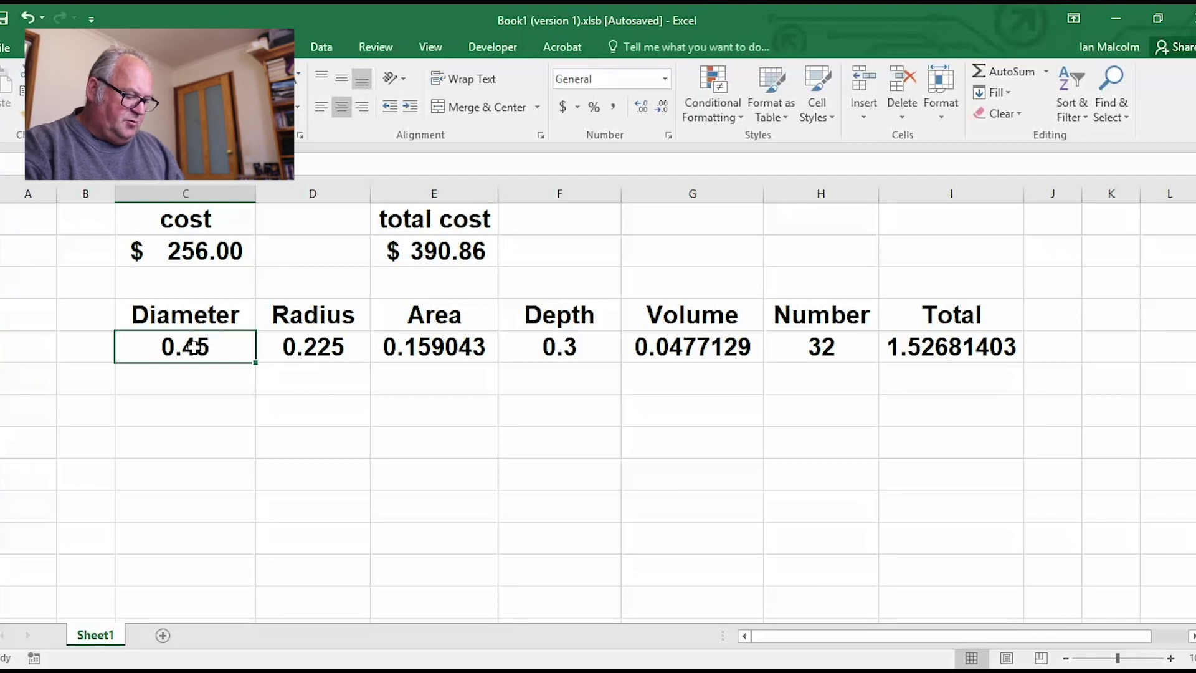
{"action": "type", "text": ".5"}
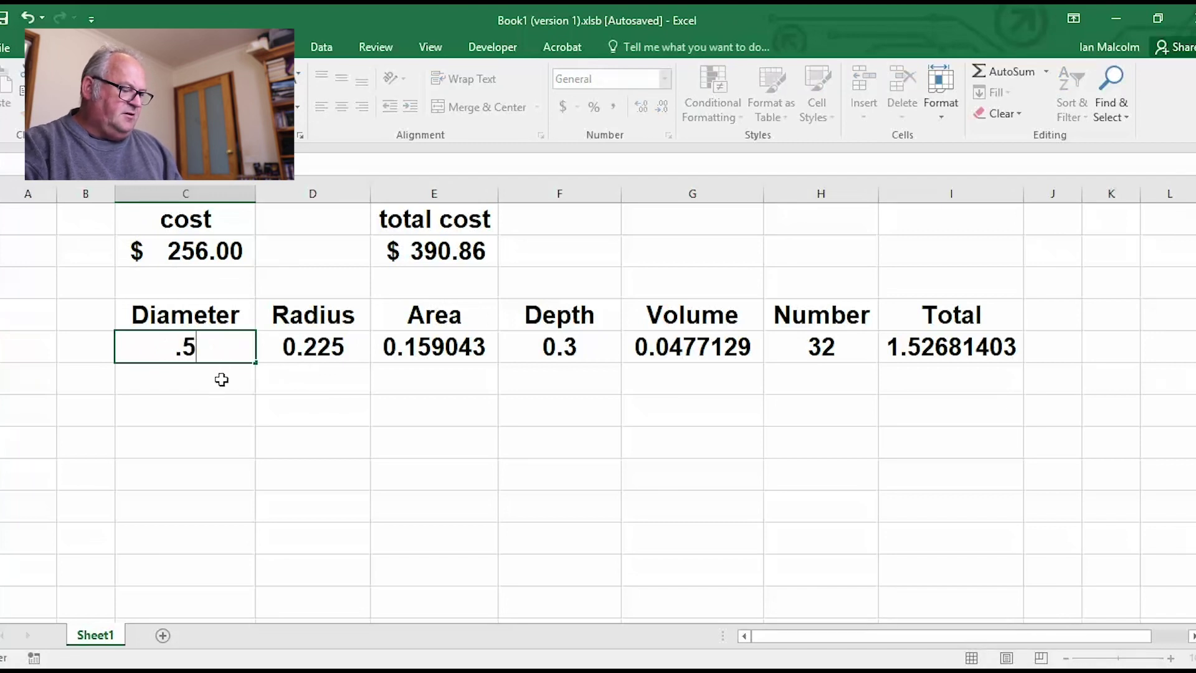
{"action": "key", "text": "Return"}
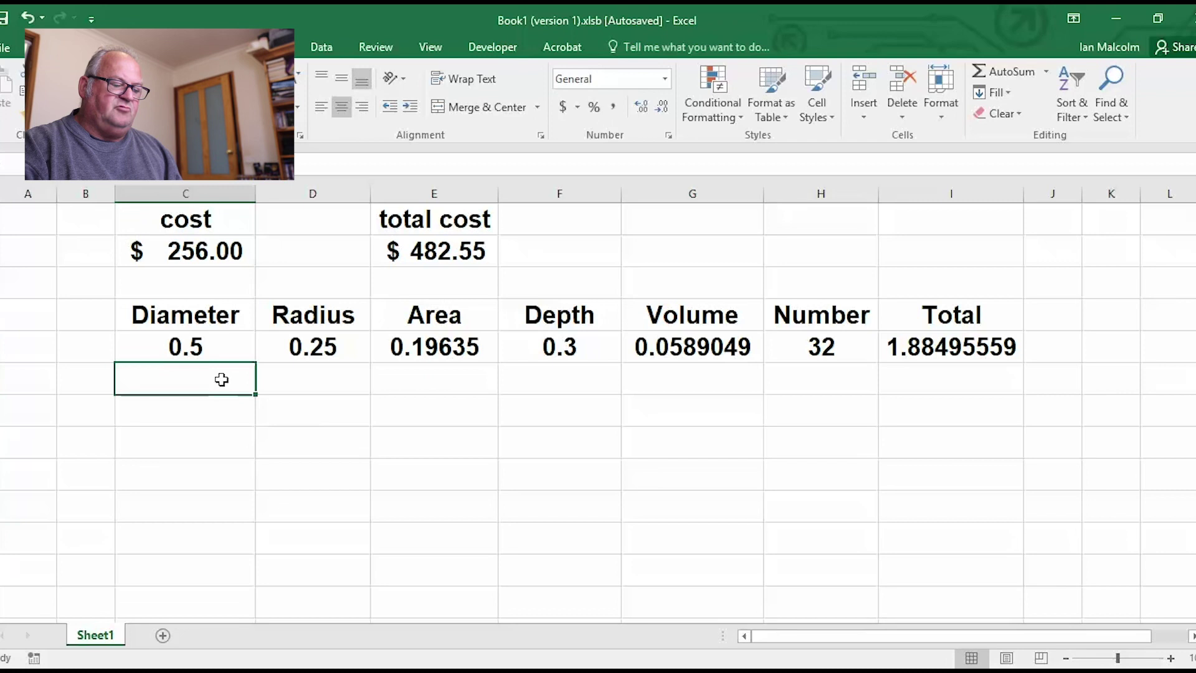
Change the number of holes in H5 to 56.
{"action": "left_click", "coordinate": [821, 348]}
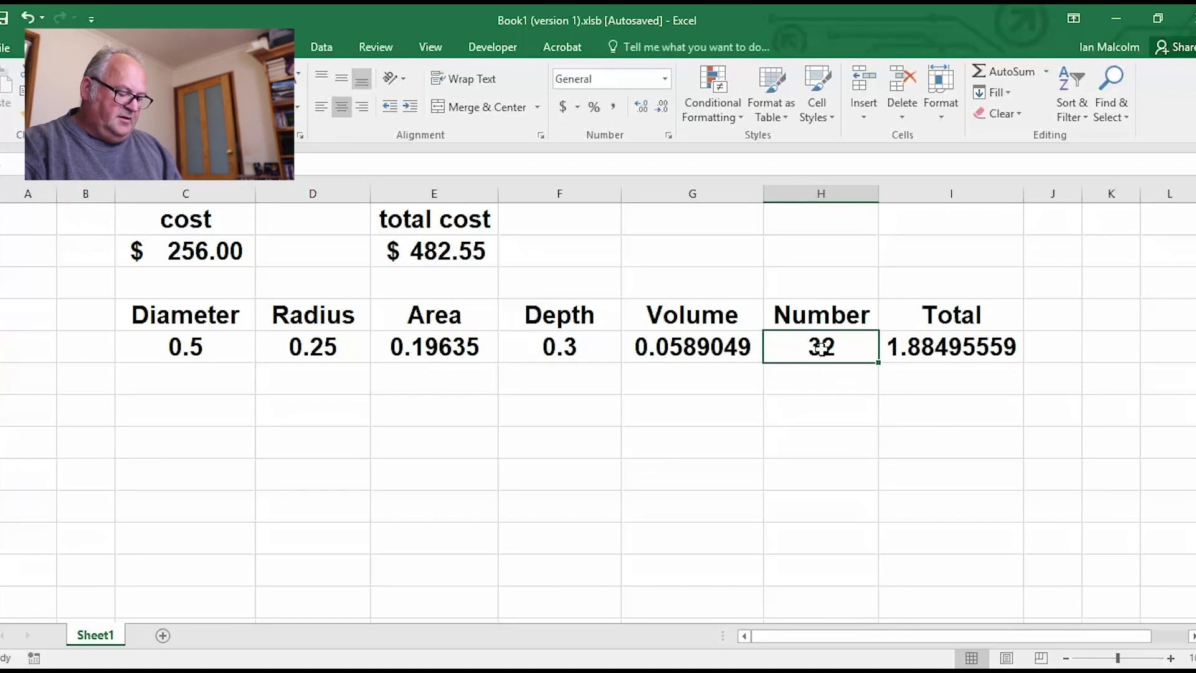
{"action": "type", "text": "56"}
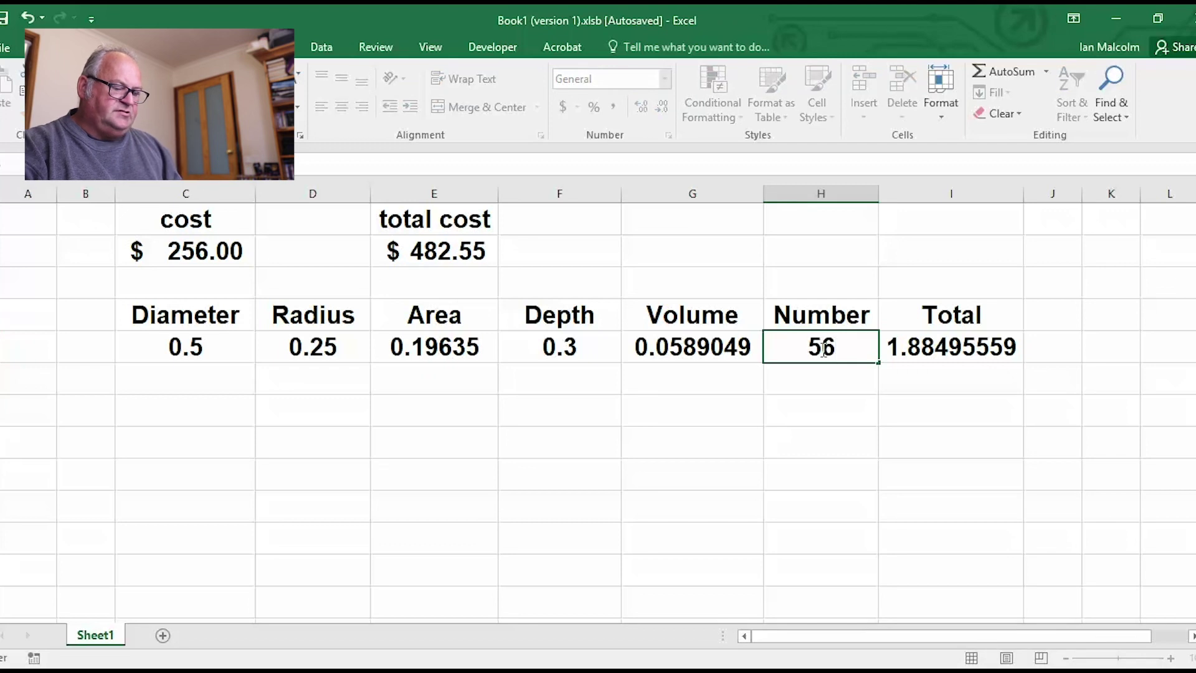
{"action": "left_click", "coordinate": [827, 413]}
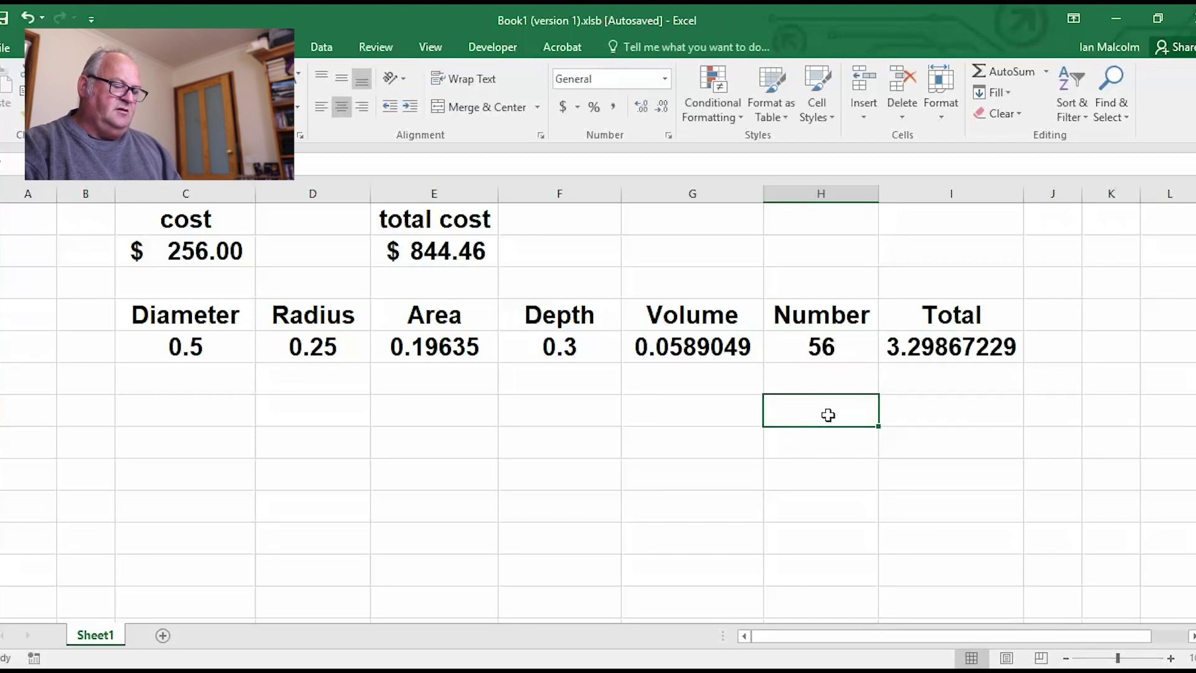